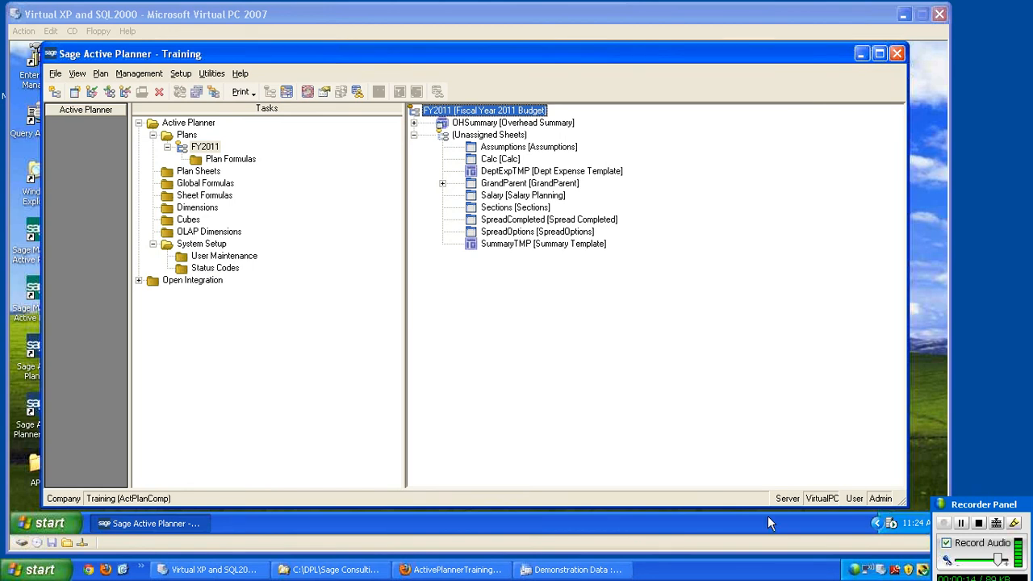
Switch to Firefox and view the Active Planner- Database Query Formulas.pdf document from the training site's Resources page.
left_click(452, 570)
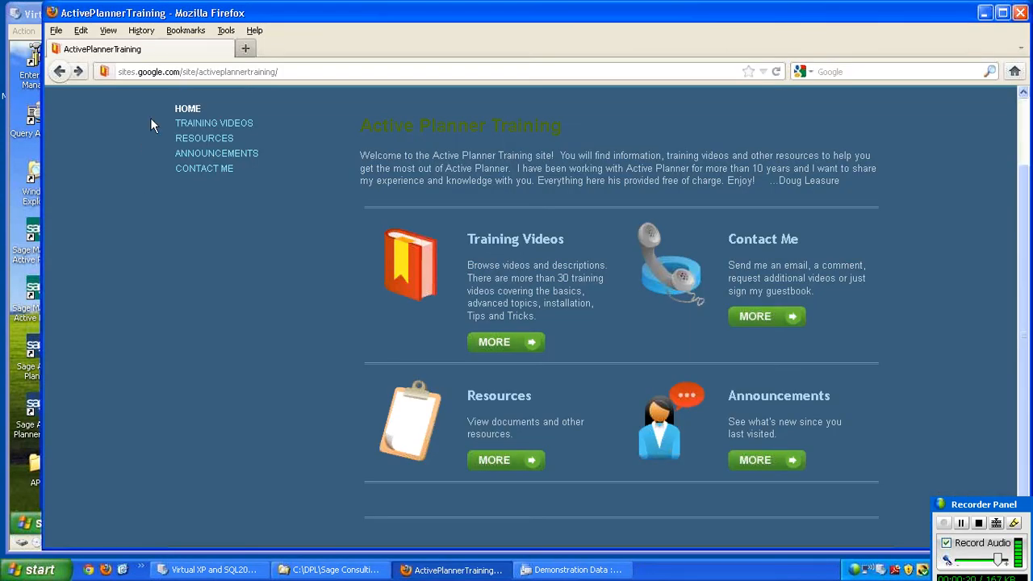
left_click(288, 72)
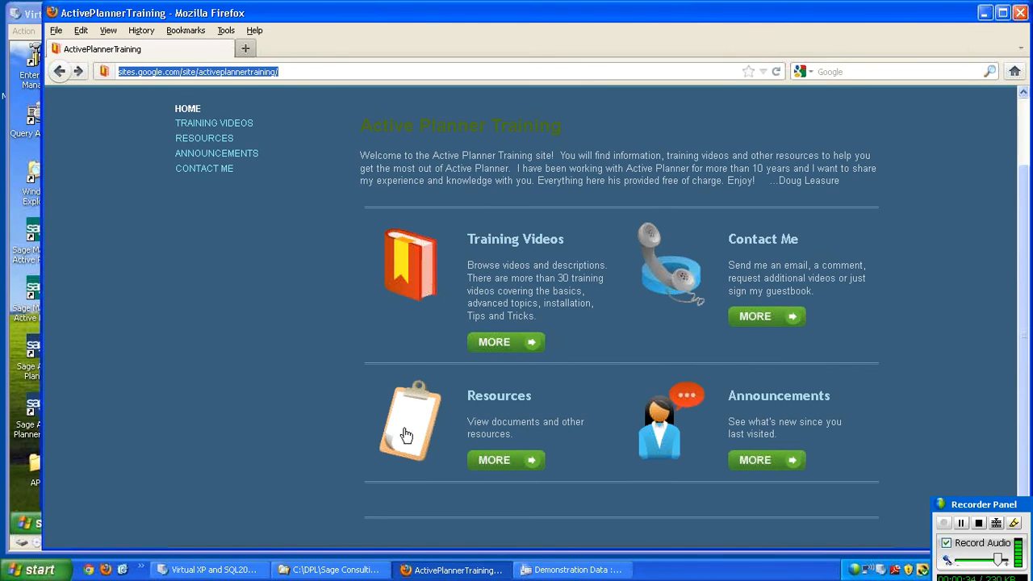
left_click(499, 462)
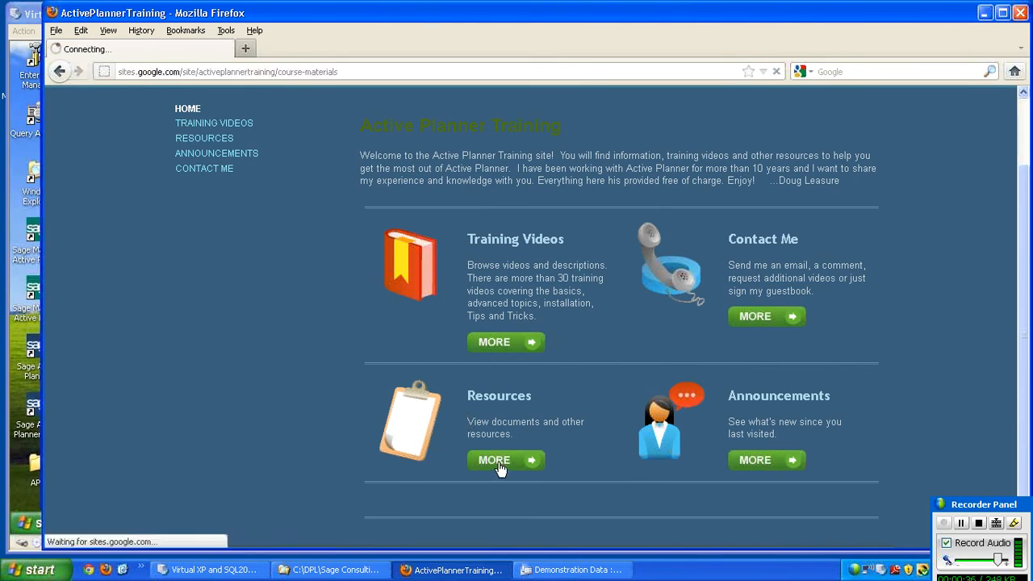
scroll(290, 356, "down", 4)
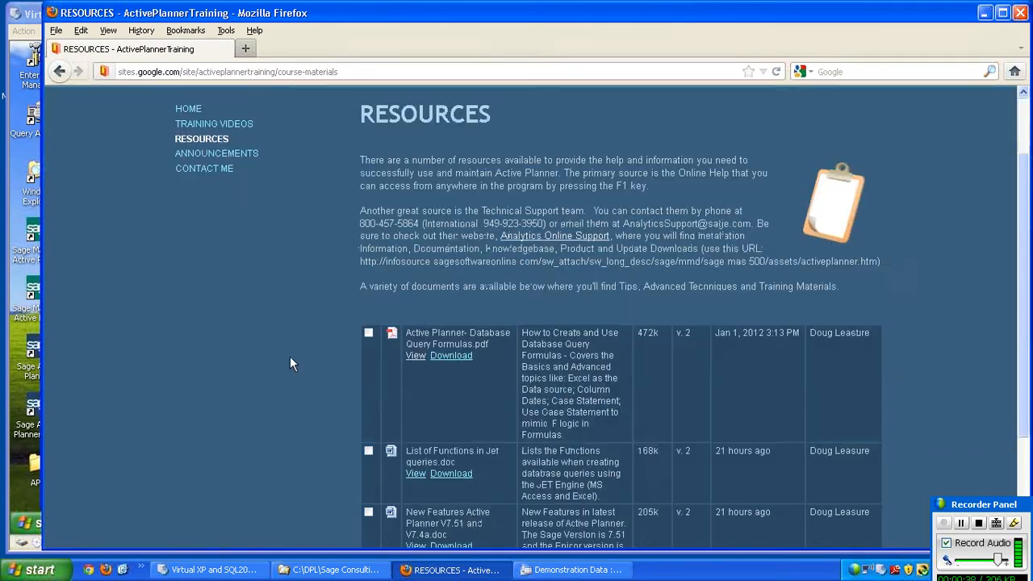
scroll(290, 359, "up", 2)
left_click(415, 355)
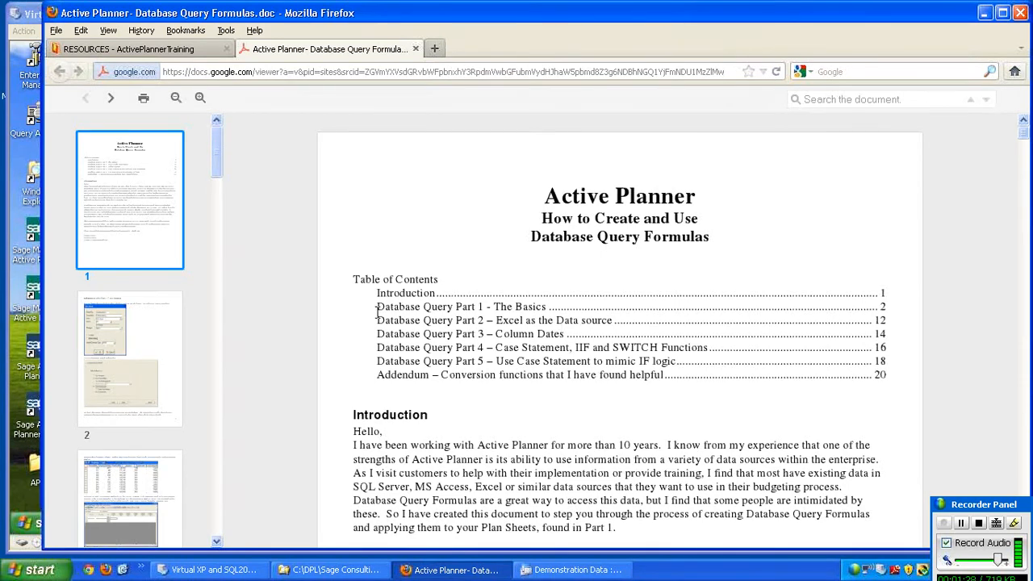
Close the Firefox window together with both of its open tabs.
left_click(1022, 14)
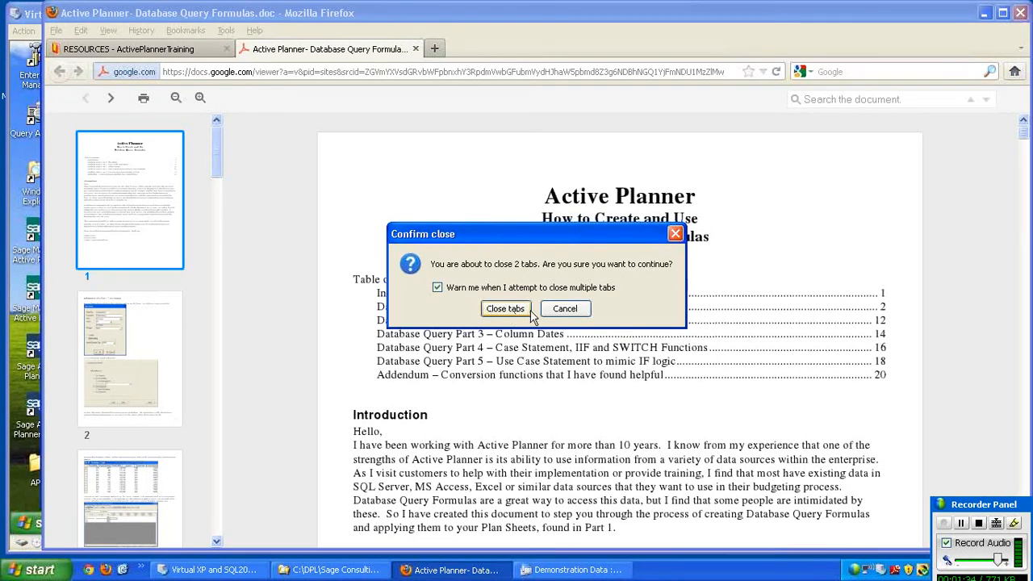
left_click(566, 308)
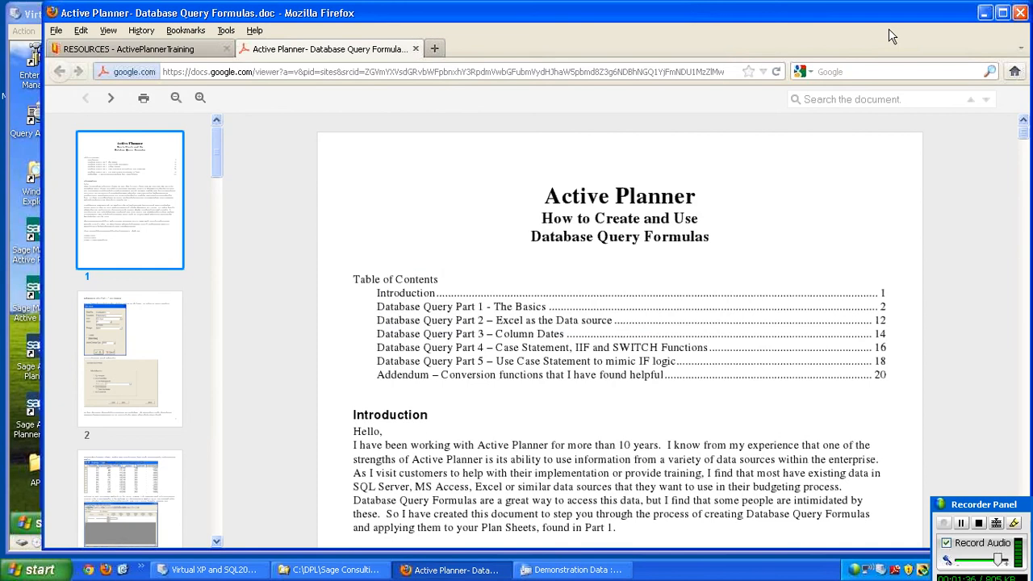
left_click(1022, 14)
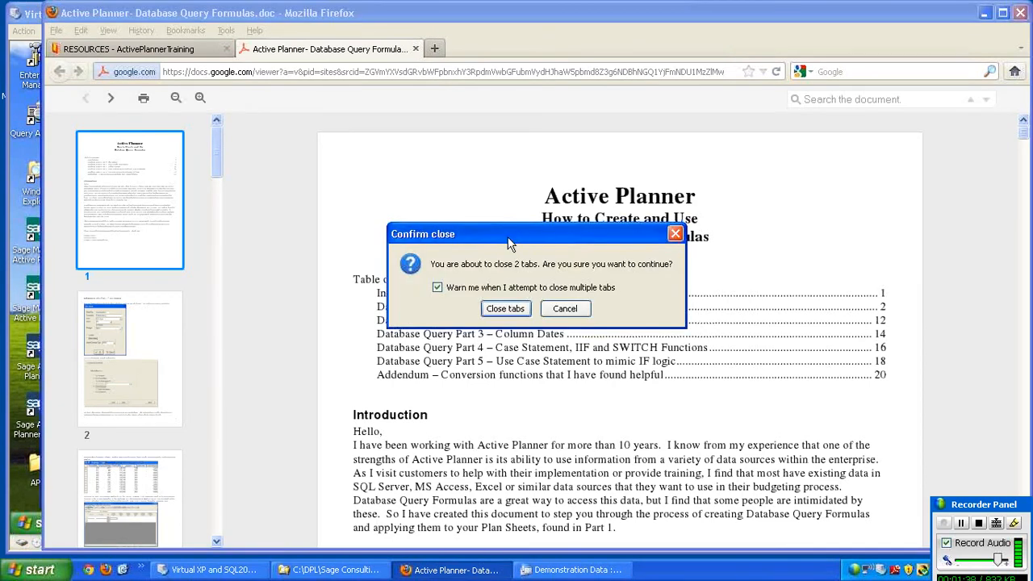
left_click(500, 313)
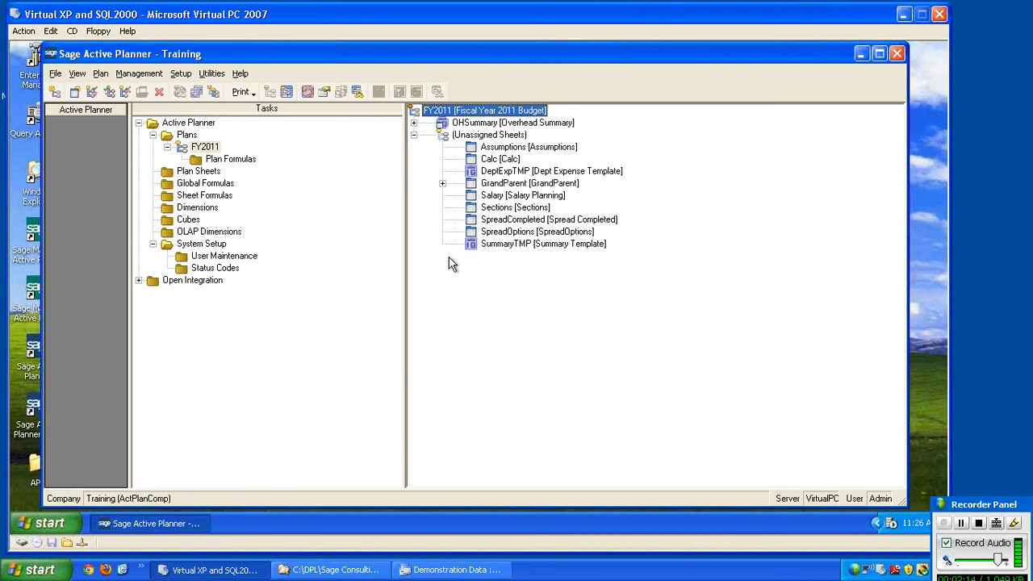
Switch to the Demonstration Data database in Microsoft Access and open the PR - Employees table.
left_click(464, 570)
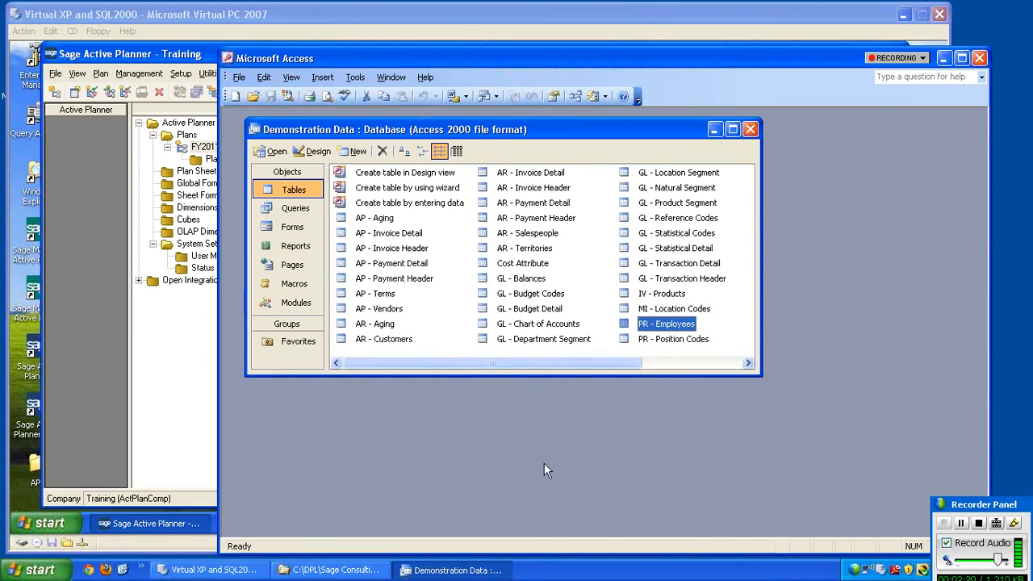
right_click(661, 326)
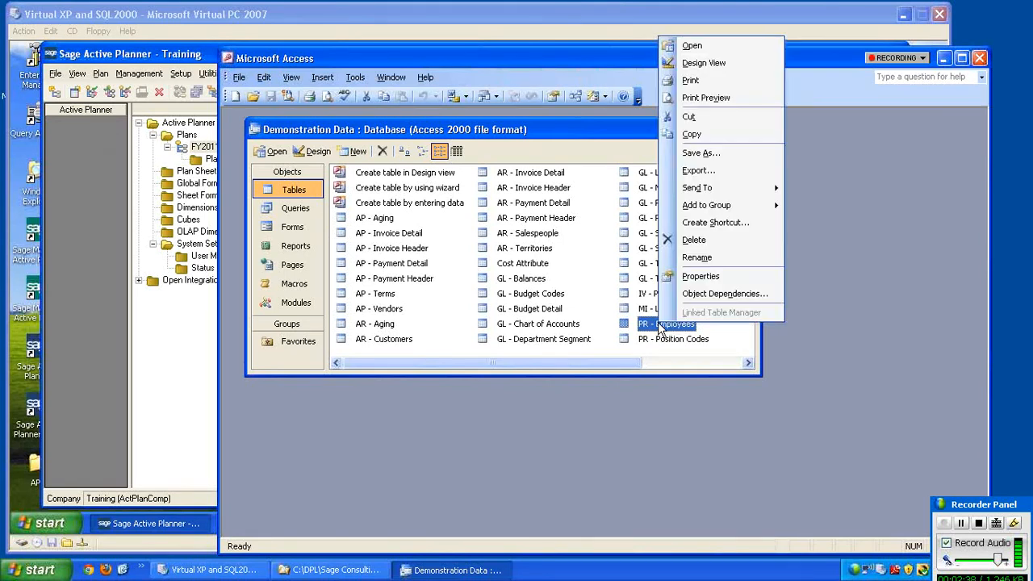
left_click(691, 45)
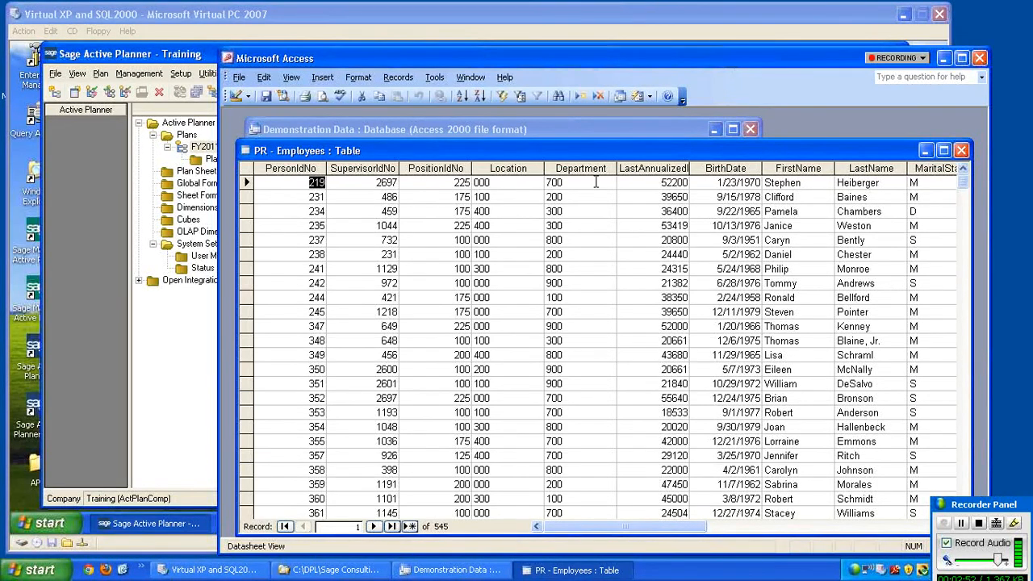
Examine the location, department and annualized pay columns of the employees table, and close Microsoft Access.
left_click(501, 197)
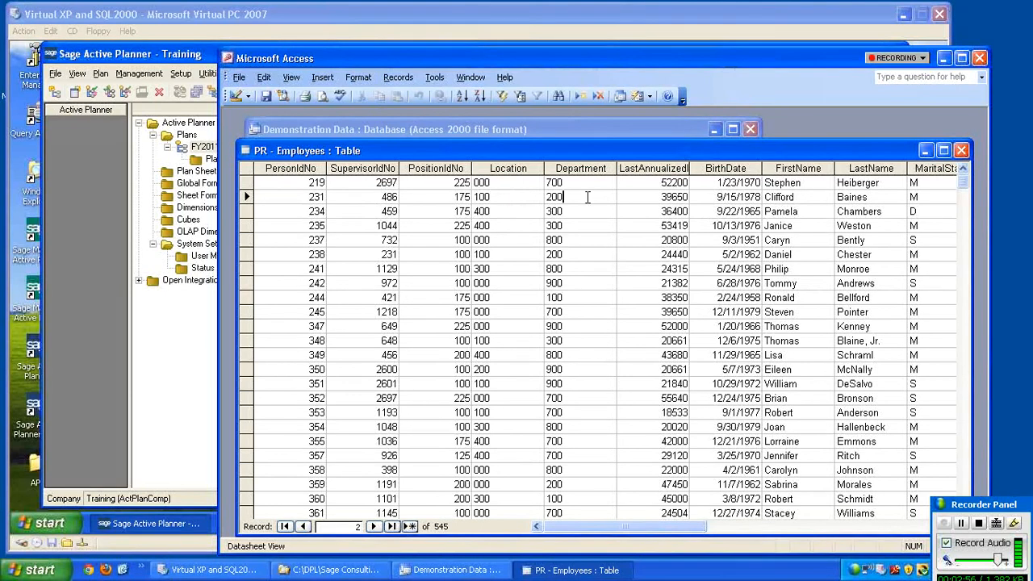
key("Tab")
left_click(662, 184)
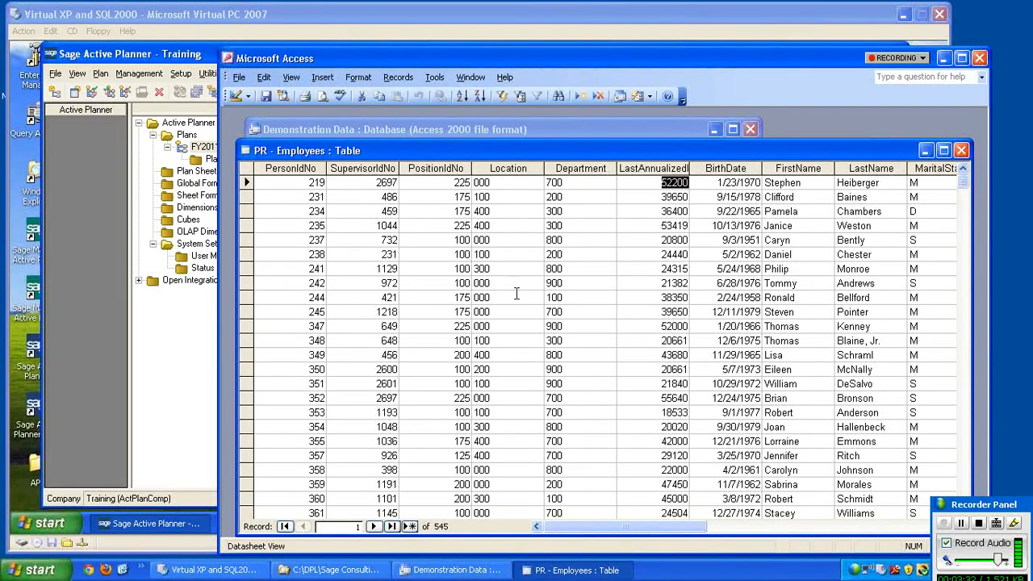
left_click(507, 197)
left_click(577, 199)
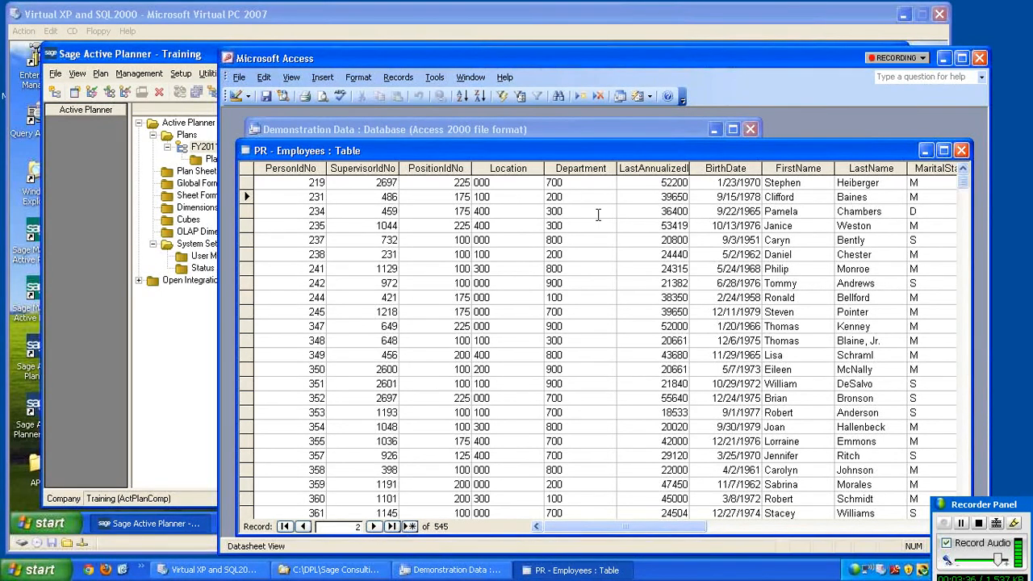
left_click(658, 196)
left_click(979, 58)
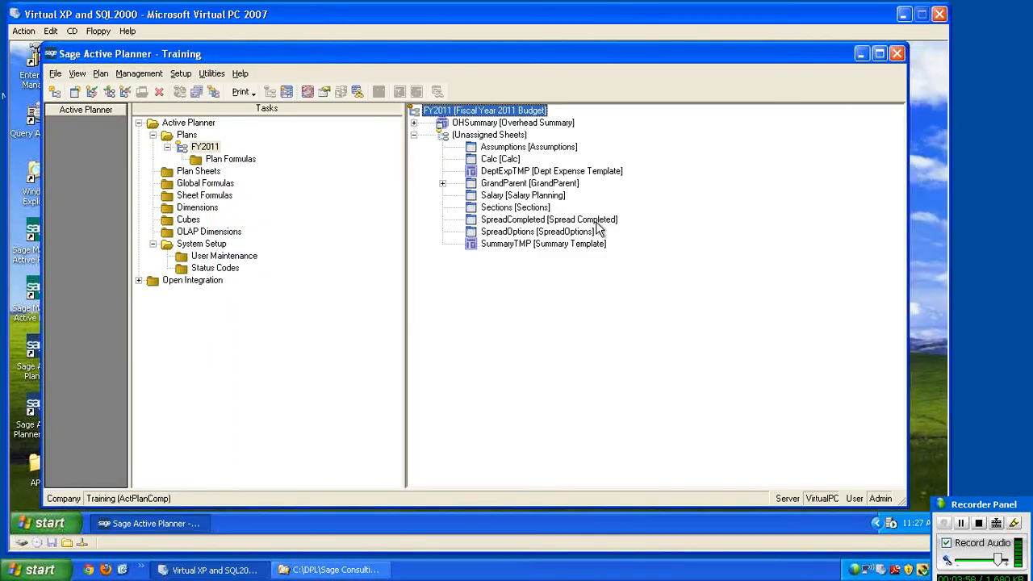
Create a plan sheet under the FY2011 unassigned sheets with DatabaseQuery as both its sheet key and description.
left_click(456, 135)
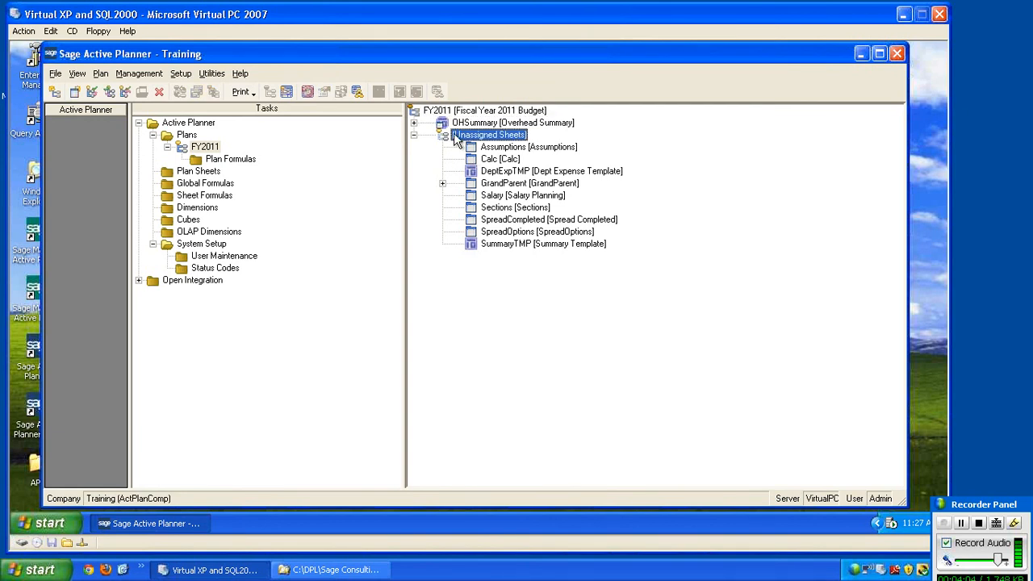
right_click(456, 139)
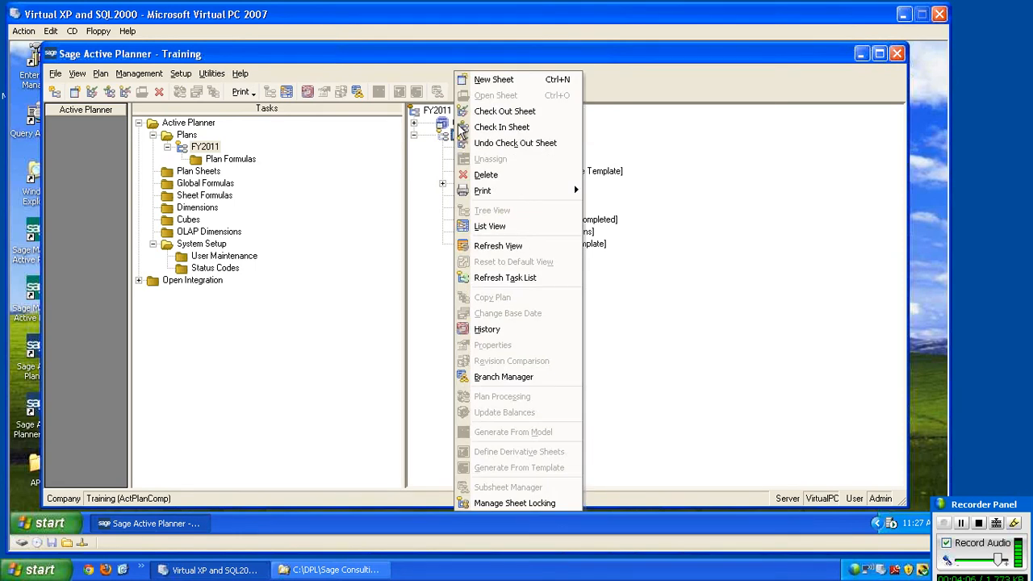
left_click(493, 80)
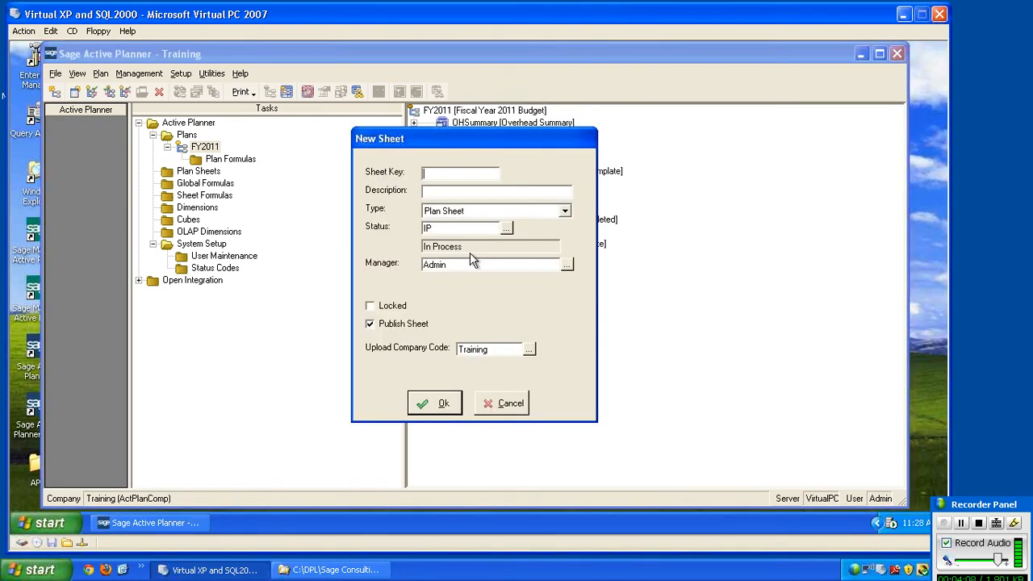
type("DatabaseQuey")
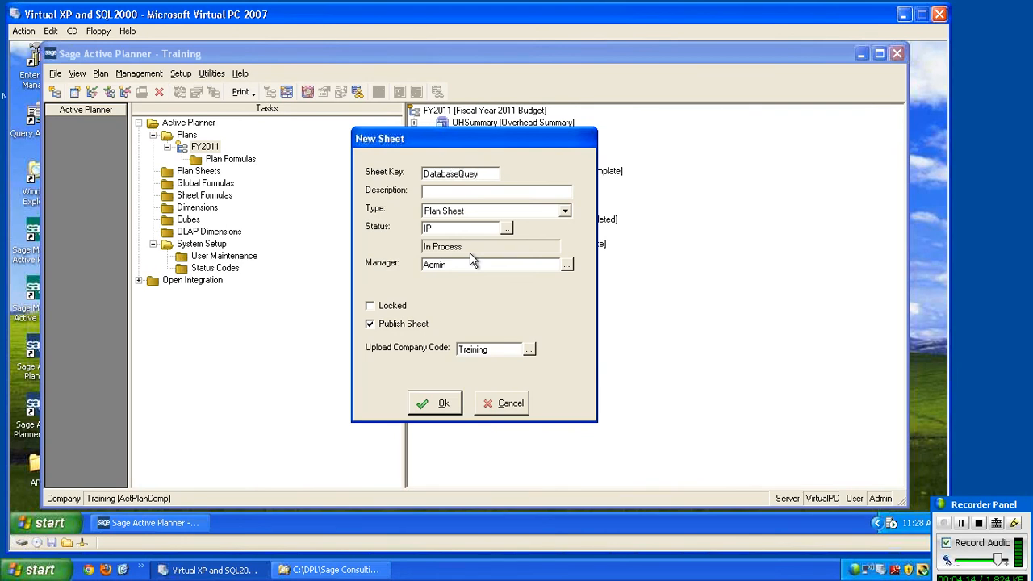
type("r")
key("Tab")
left_click_drag(488, 174, 419, 174)
key("ctrl+c")
left_click(436, 192)
key("ctrl+v")
left_click(424, 406)
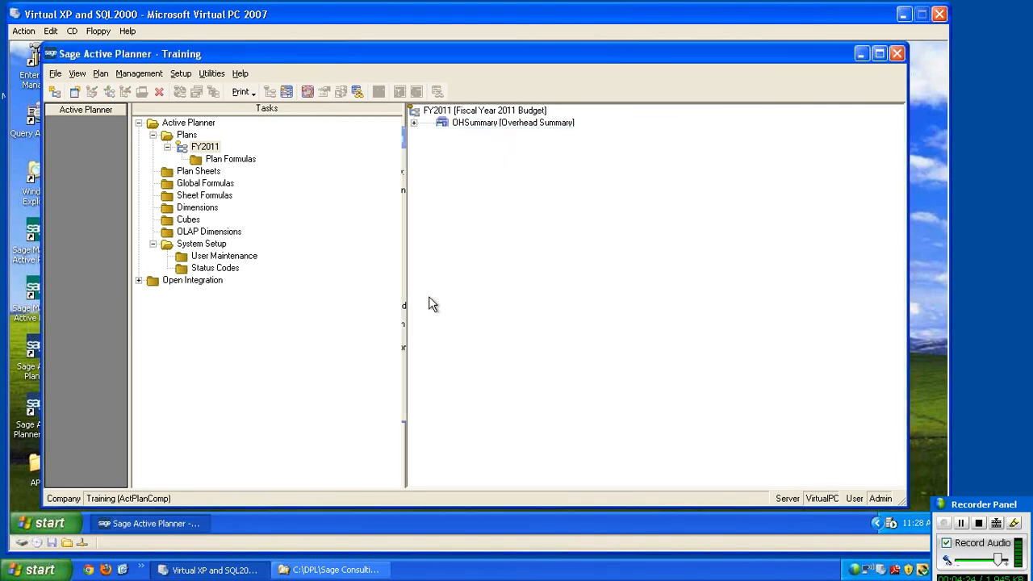
Open the DatabaseQuery sheet from the FY2011 unassigned sheets for maintenance.
left_click(414, 134)
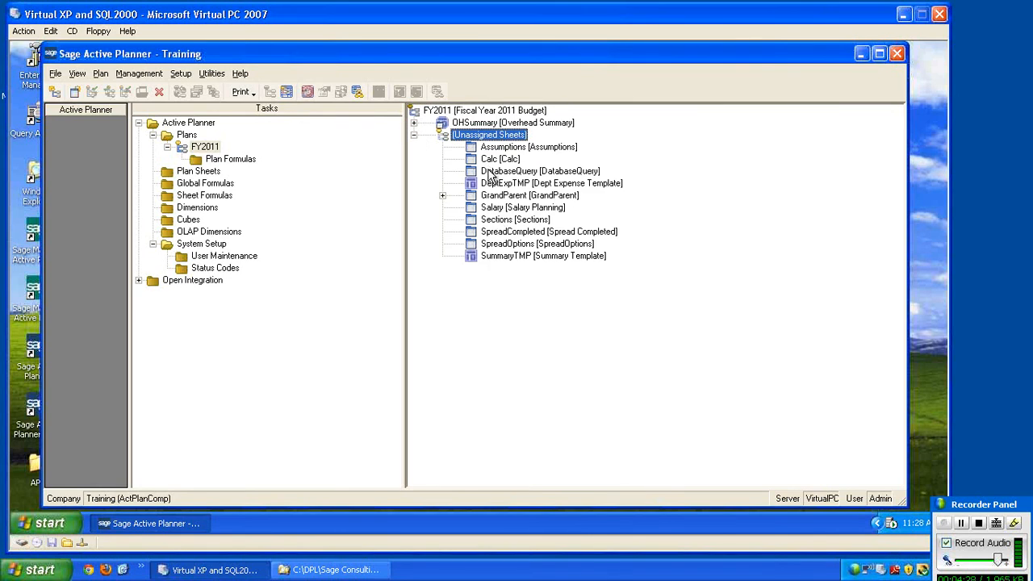
left_click(490, 172)
double_click(490, 173)
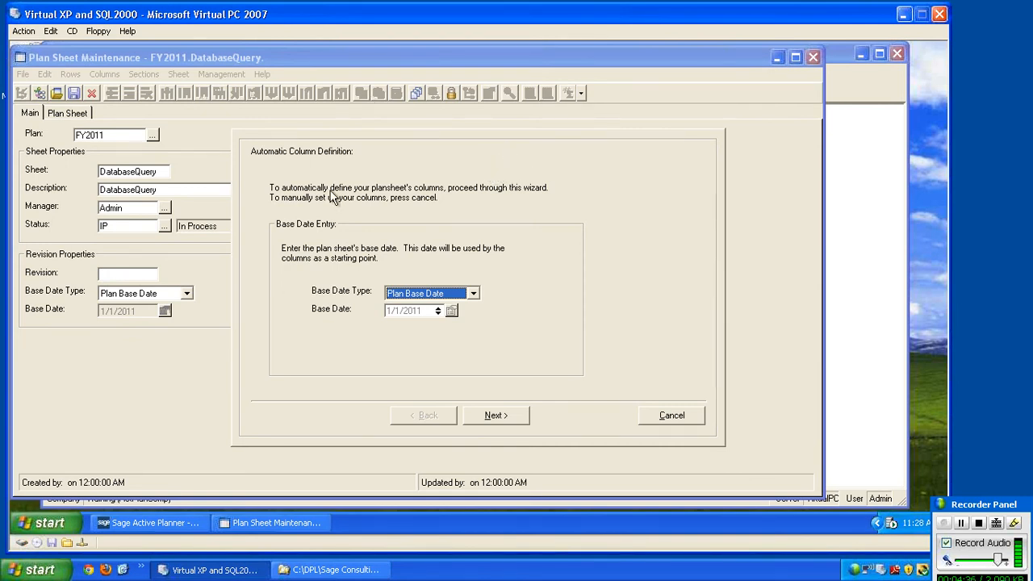
Generate columns from the plan base date for the current year budget with plan budget code and year-to-date total, using individual periods.
left_click(505, 415)
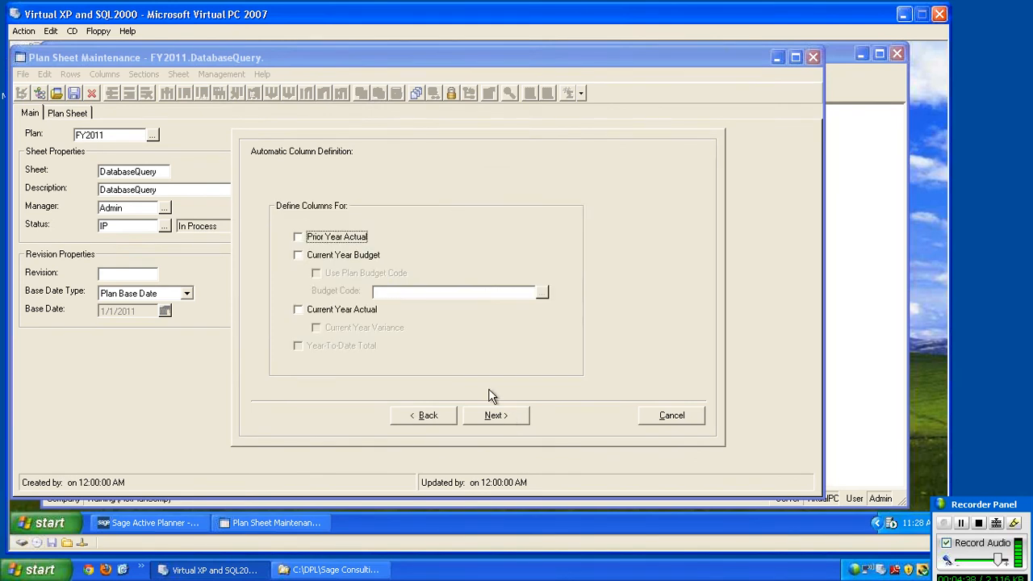
left_click(298, 254)
left_click(316, 273)
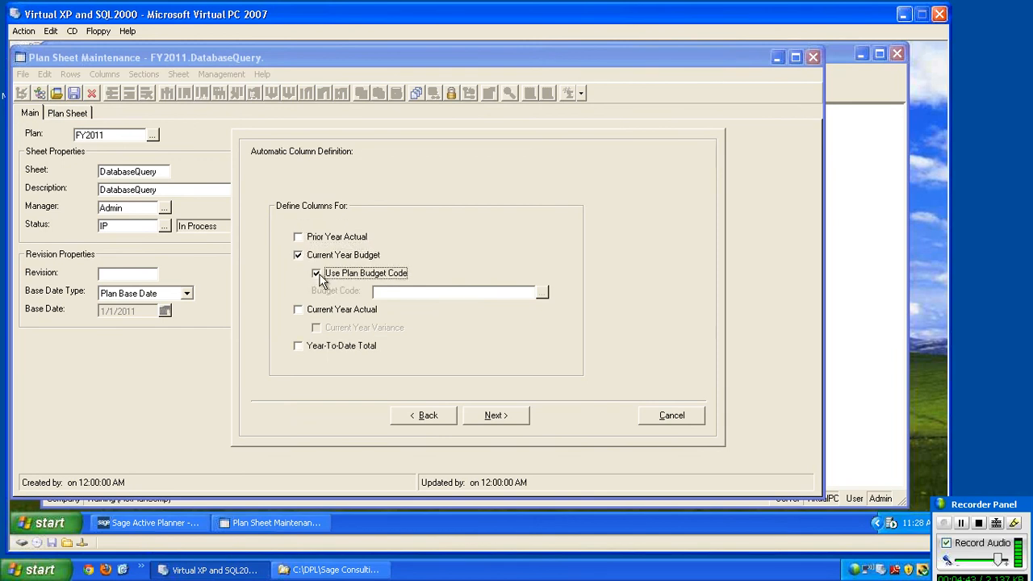
left_click(299, 347)
left_click(506, 416)
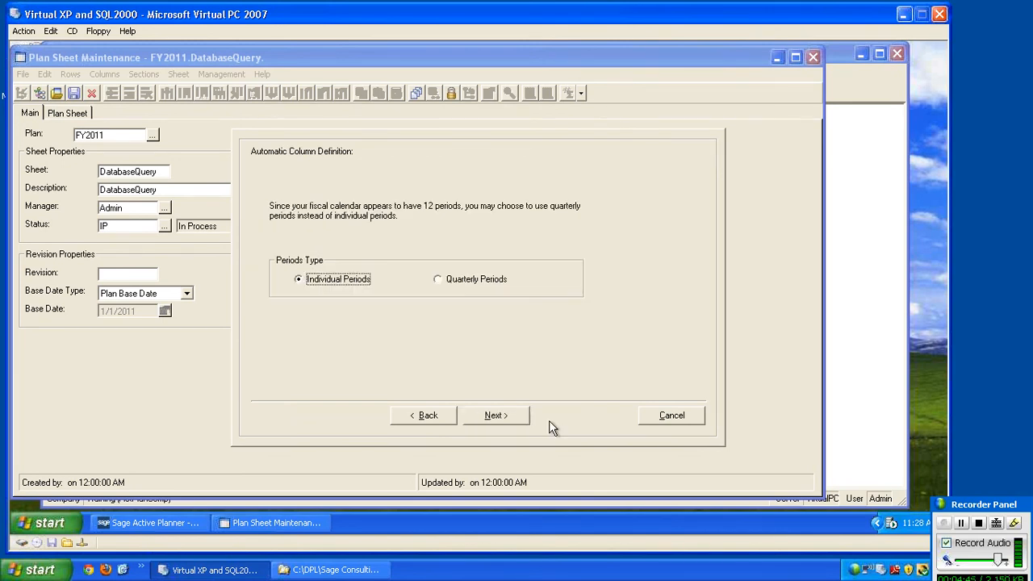
left_click(496, 415)
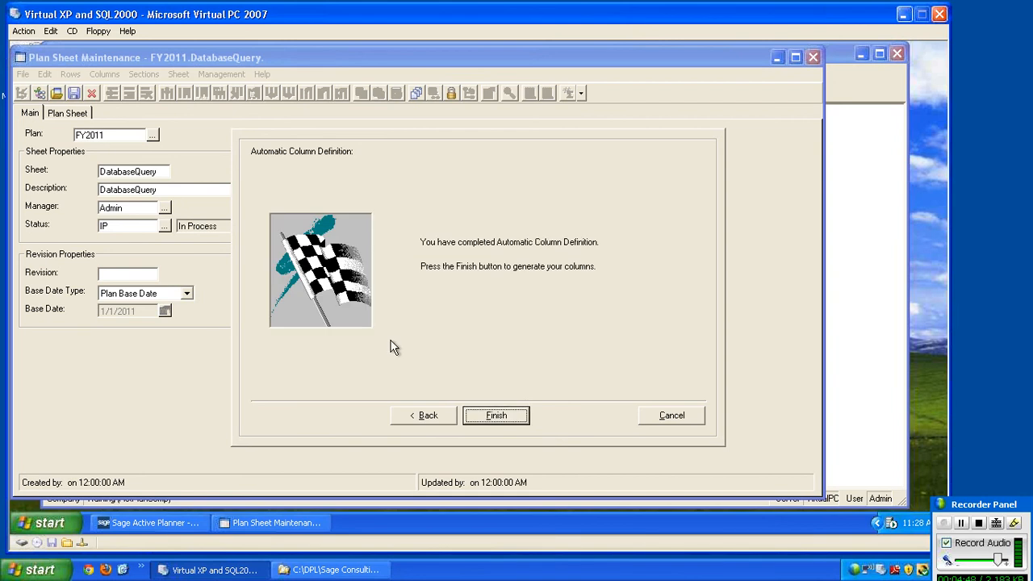
left_click(478, 414)
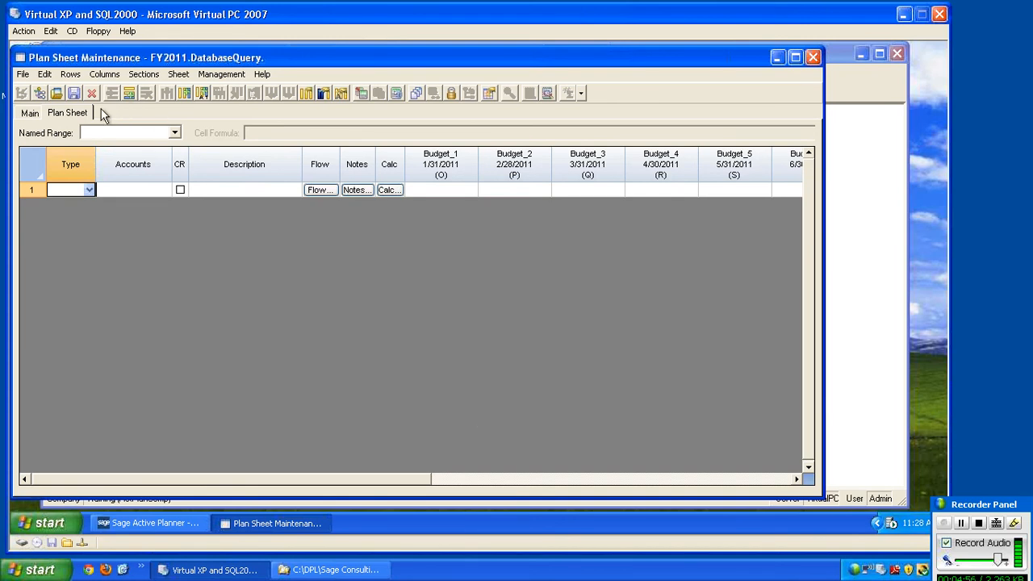
left_click(129, 95)
left_click(123, 202)
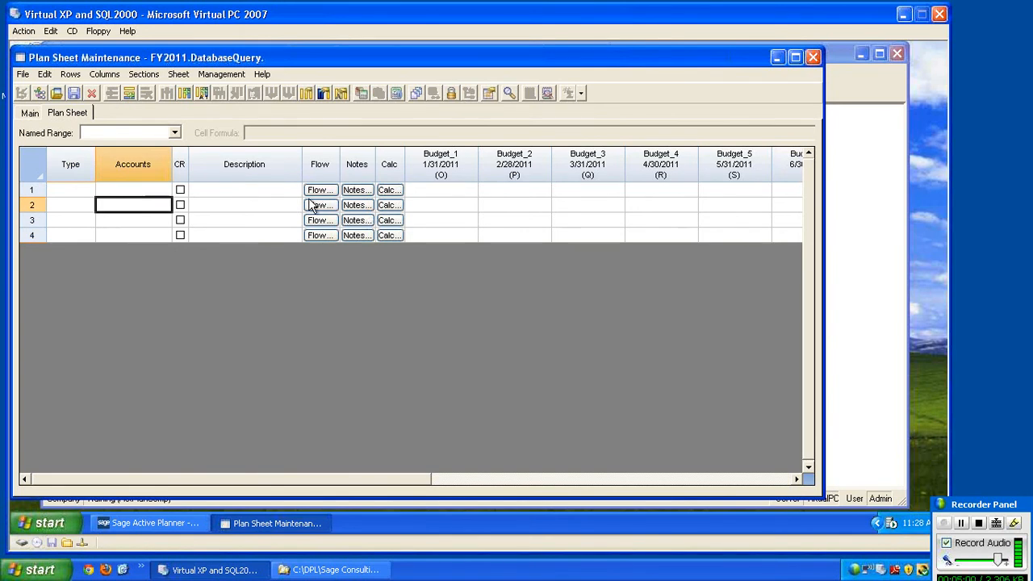
type("600")
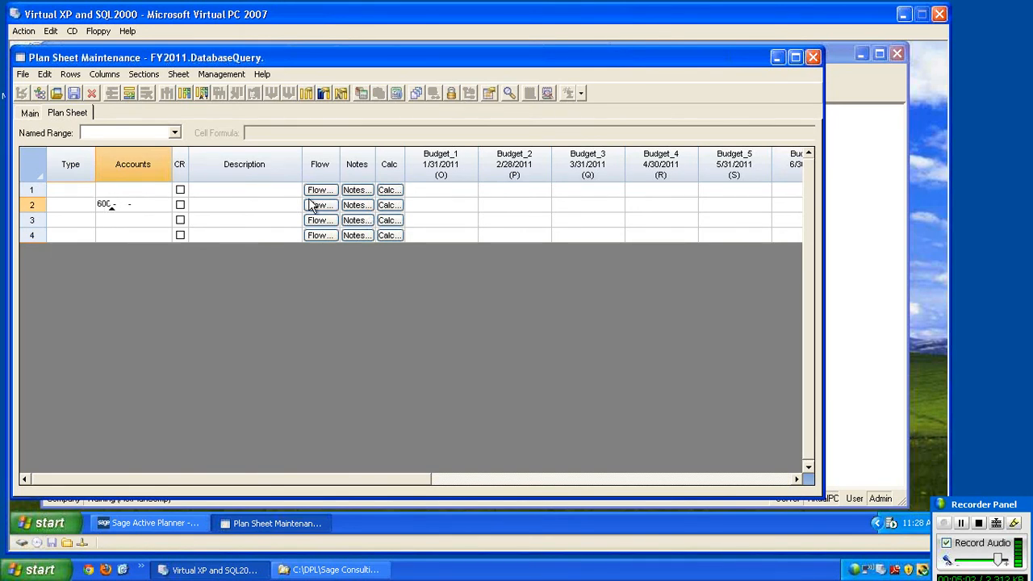
type("0-100-200-00")
key("Tab")
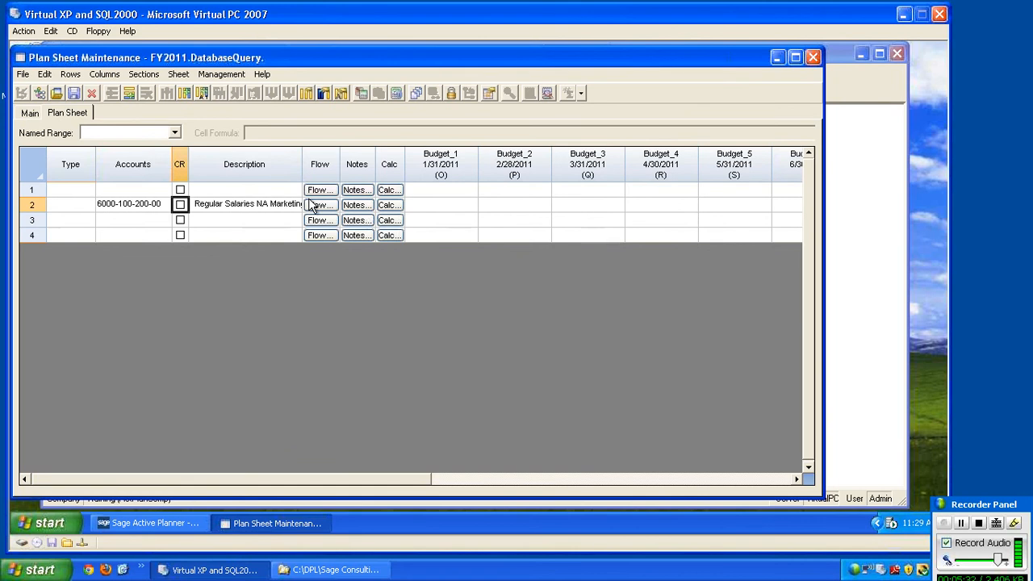
Set the net change calculation for the Budget columns of row 2 to Formula.
left_click(438, 208)
left_click(508, 211)
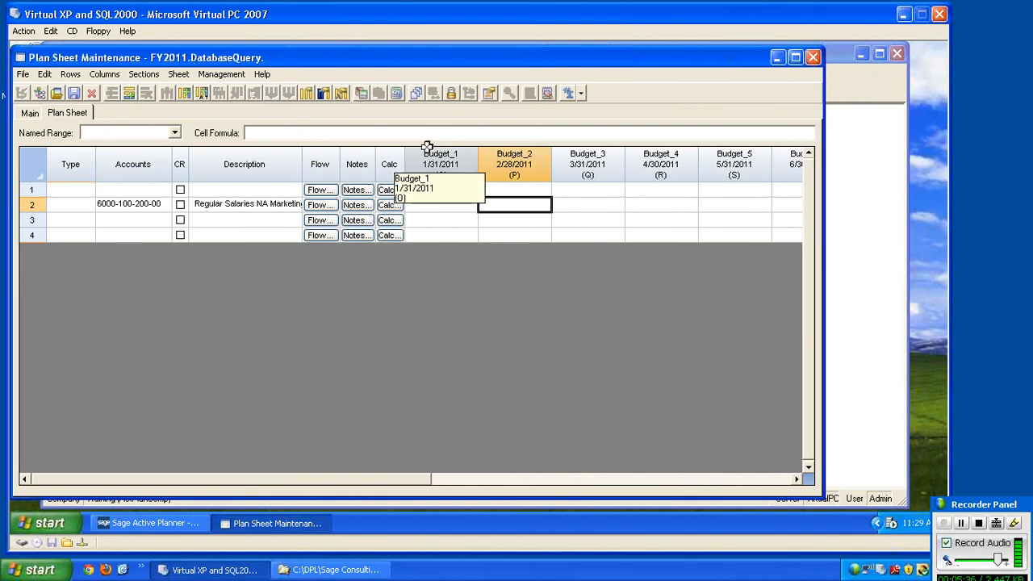
left_click(444, 203)
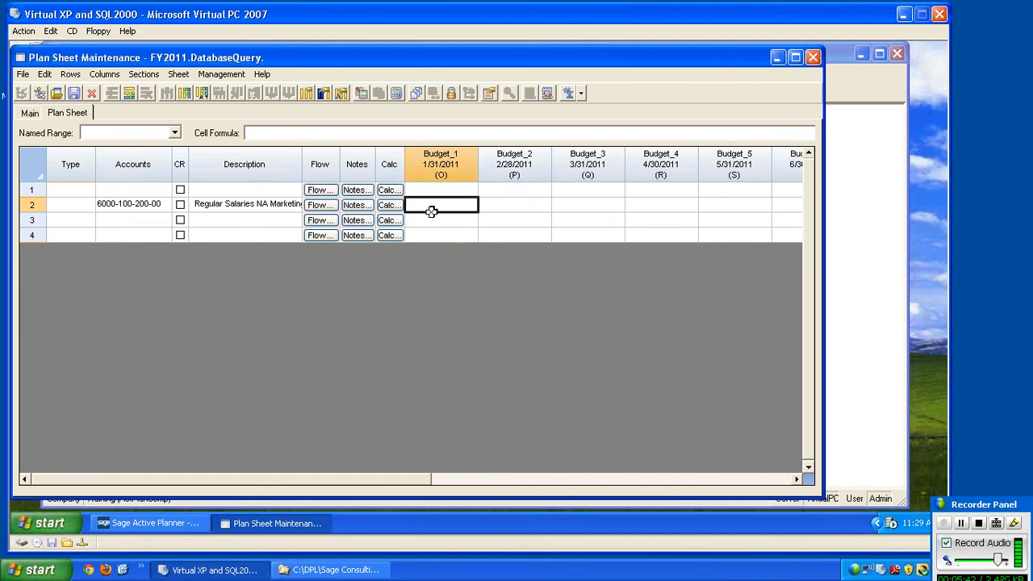
left_click(387, 205)
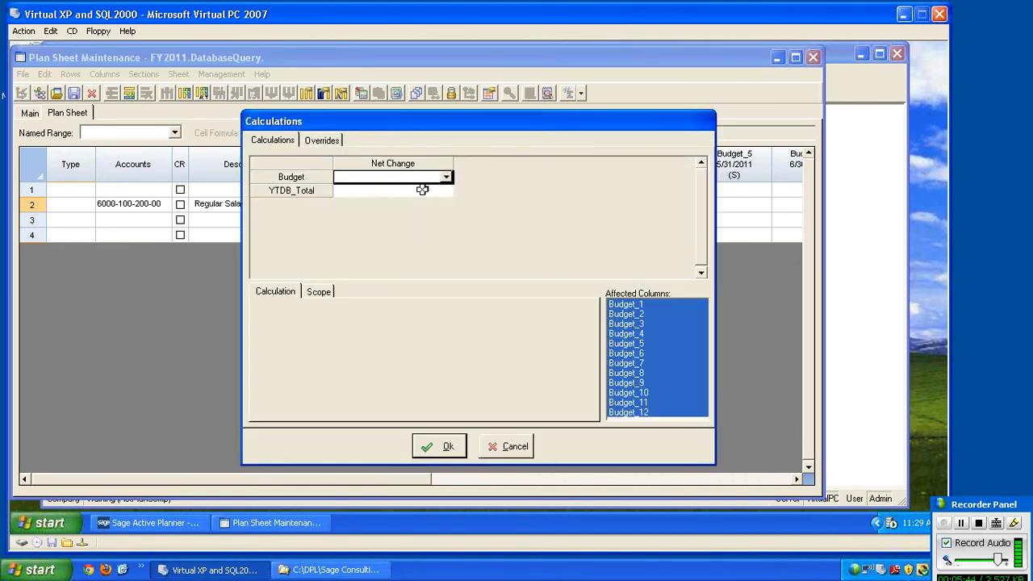
left_click(446, 176)
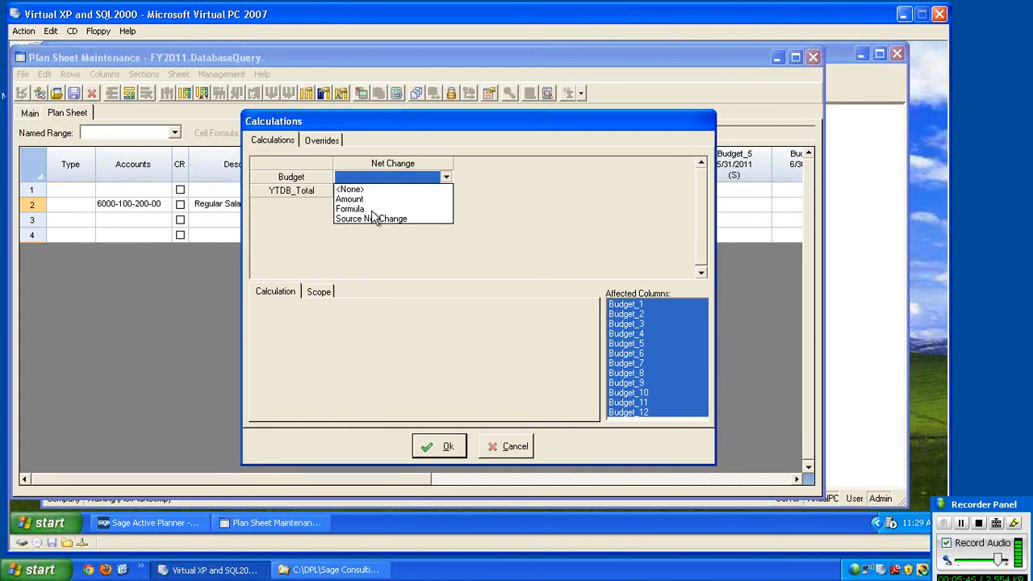
left_click(373, 209)
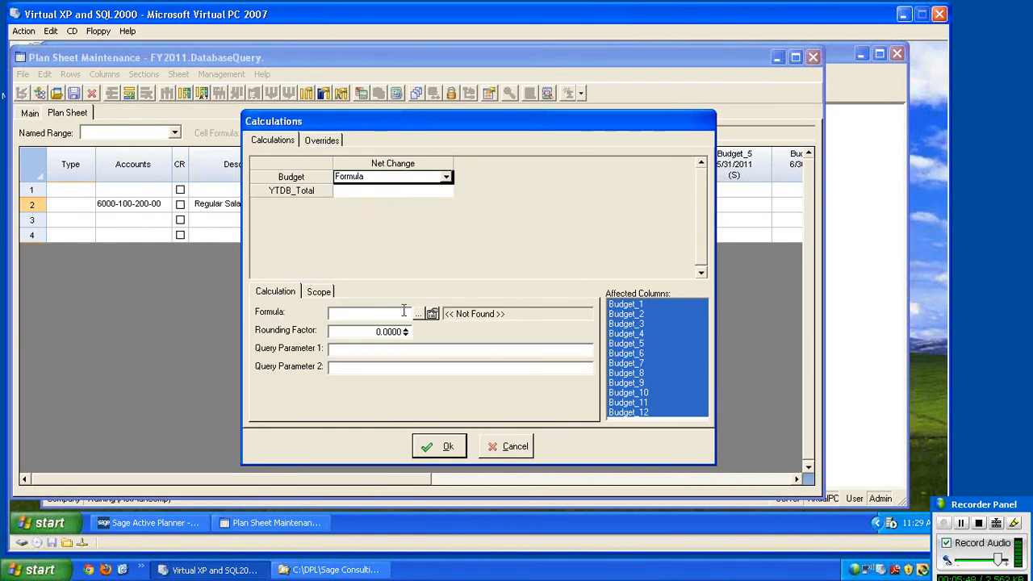
Start a new sheet formula with key GetSalary and description "Get Salary by Location/Department".
left_click(433, 314)
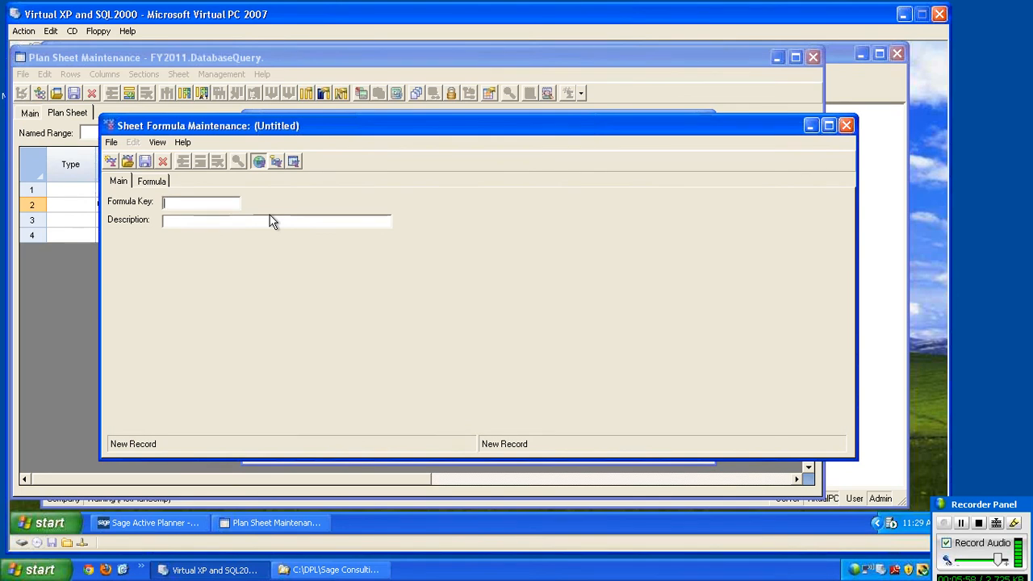
type("GetSalary")
left_click(166, 220)
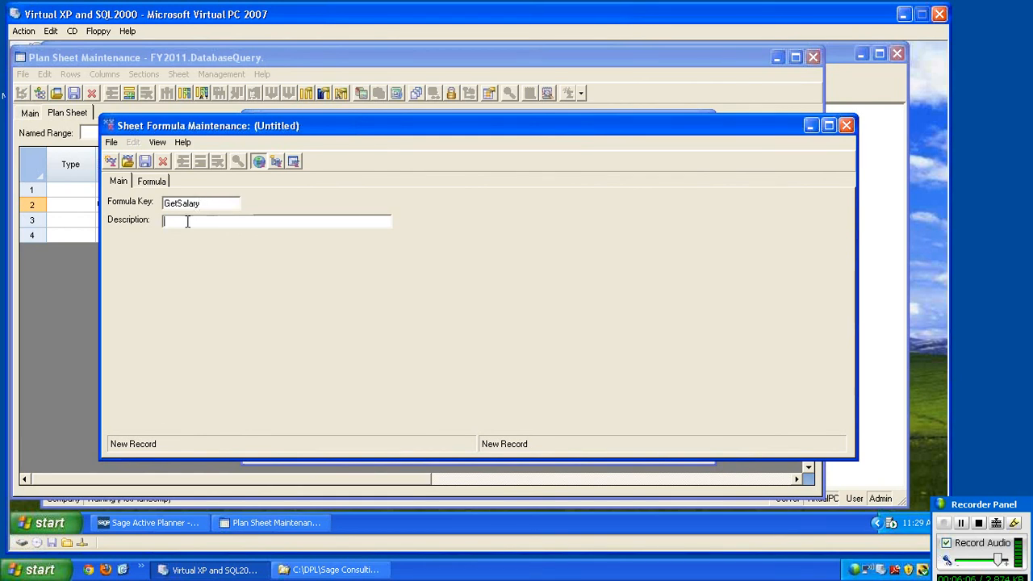
type("Get Salary by Location/Department")
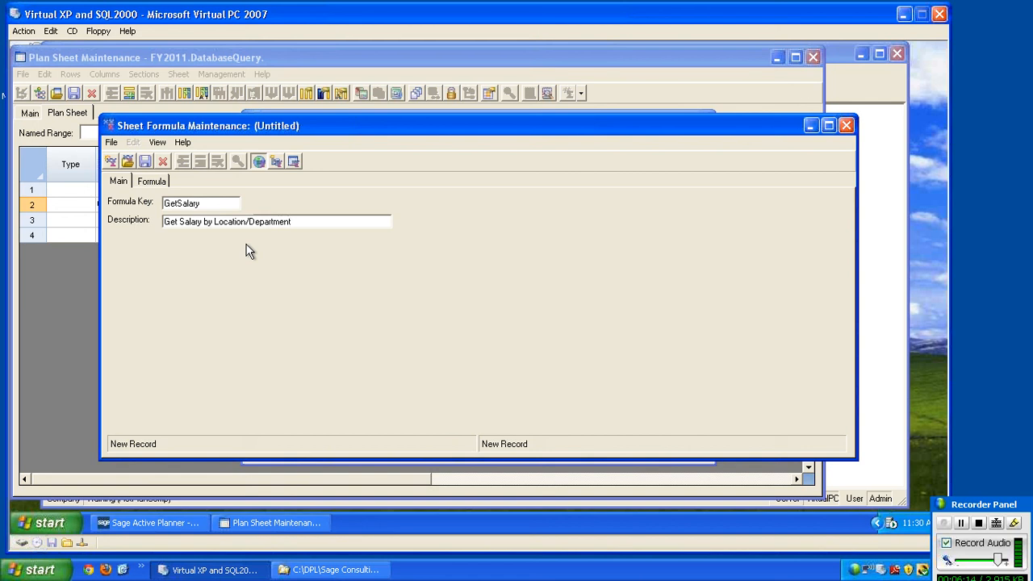
Set the type of the first formula line to Database and open its database query definition.
left_click(154, 182)
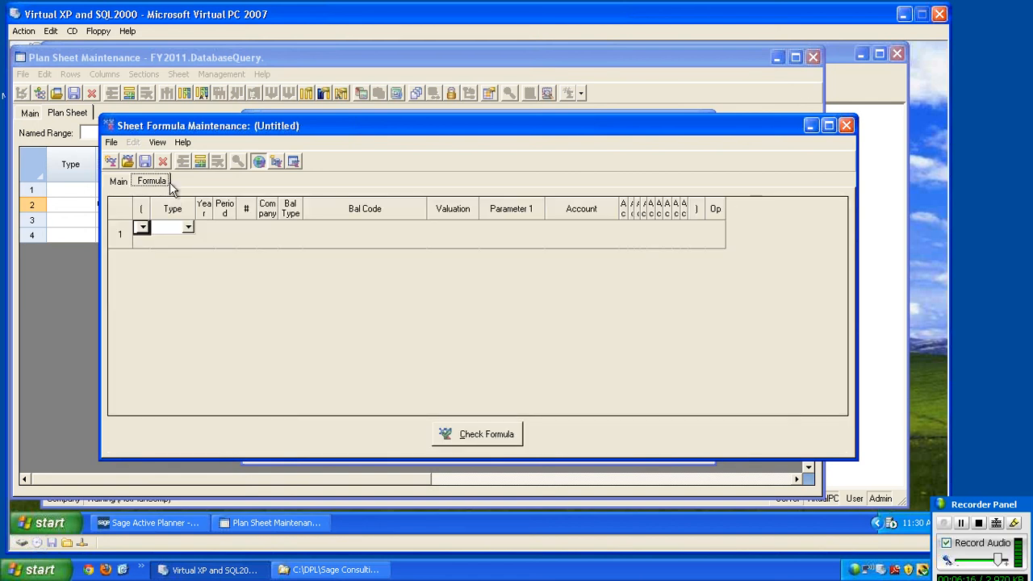
left_click(187, 230)
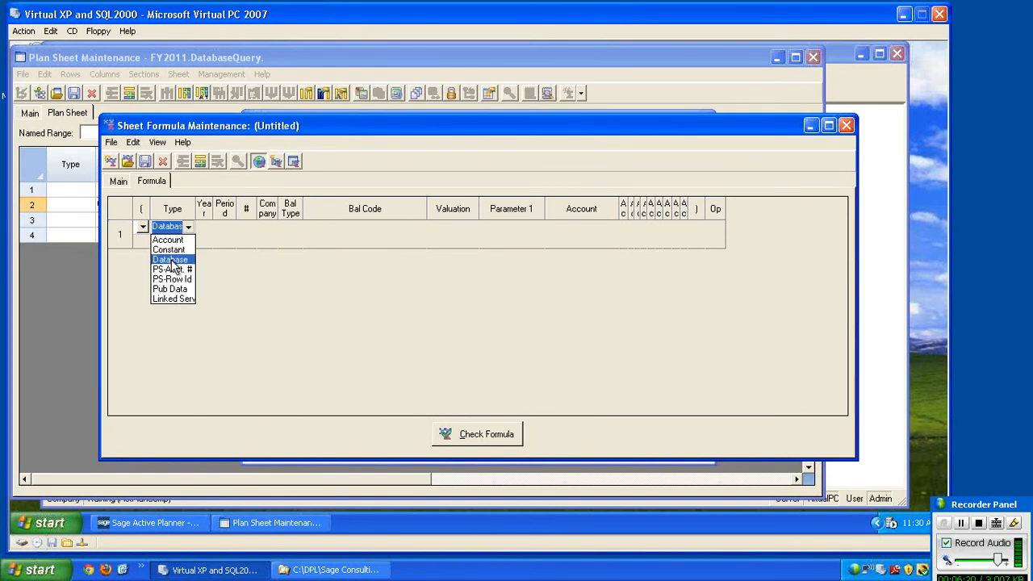
left_click(171, 259)
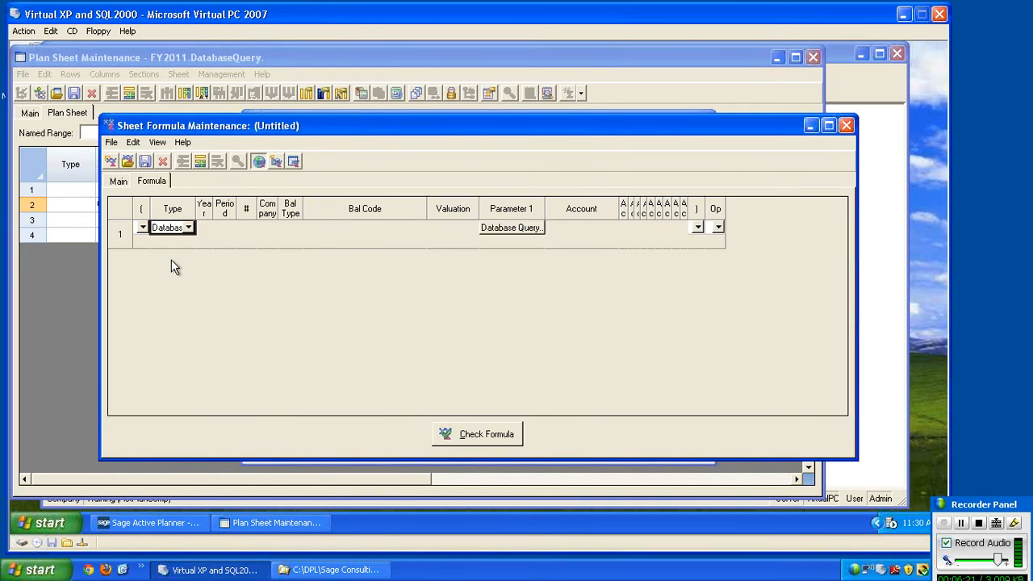
left_click(513, 232)
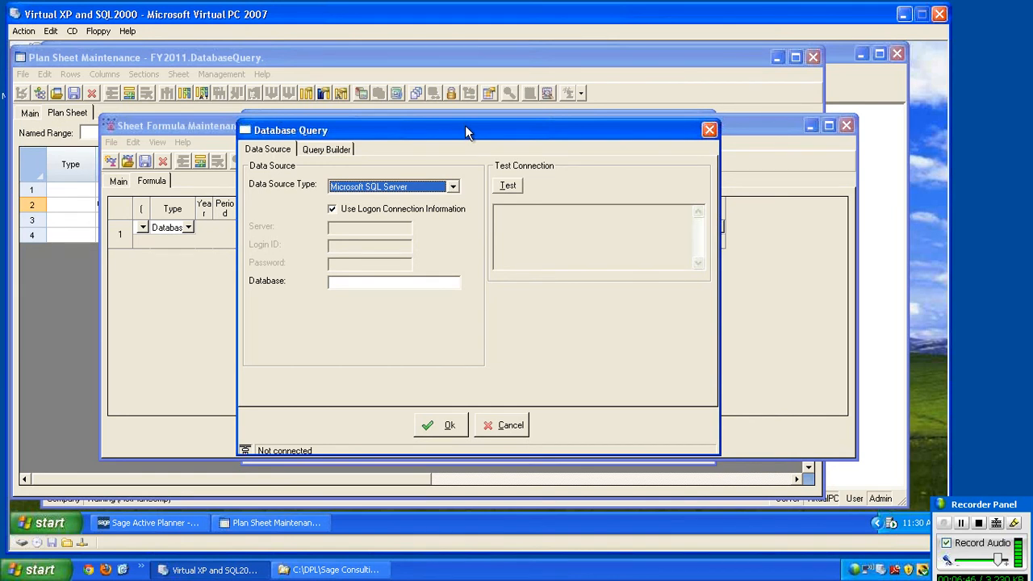
Set the query's data source to the Access (pre 2007) file Demonstration Data.mdb and test the connection.
left_click(452, 186)
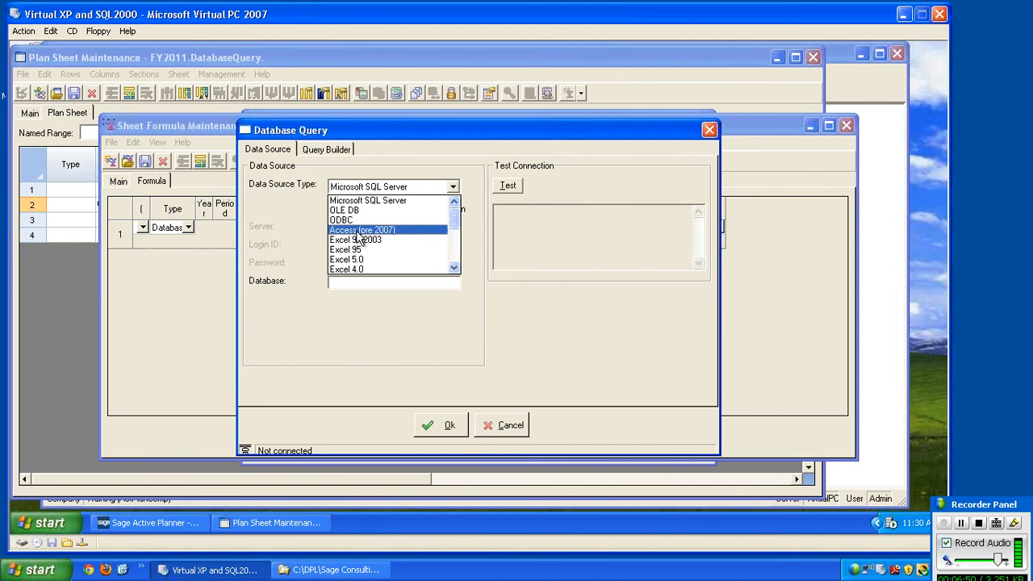
left_click(361, 230)
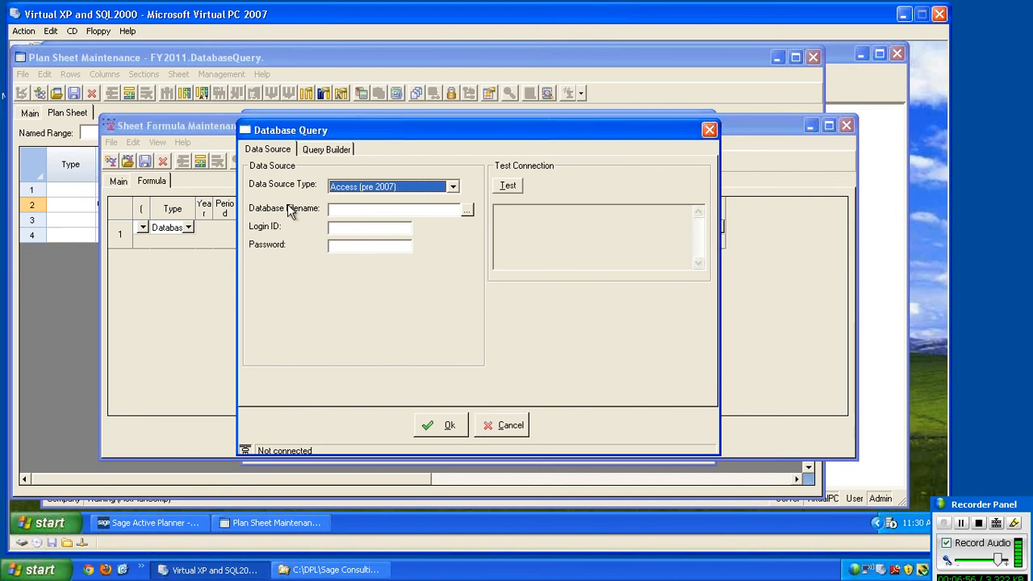
left_click(468, 210)
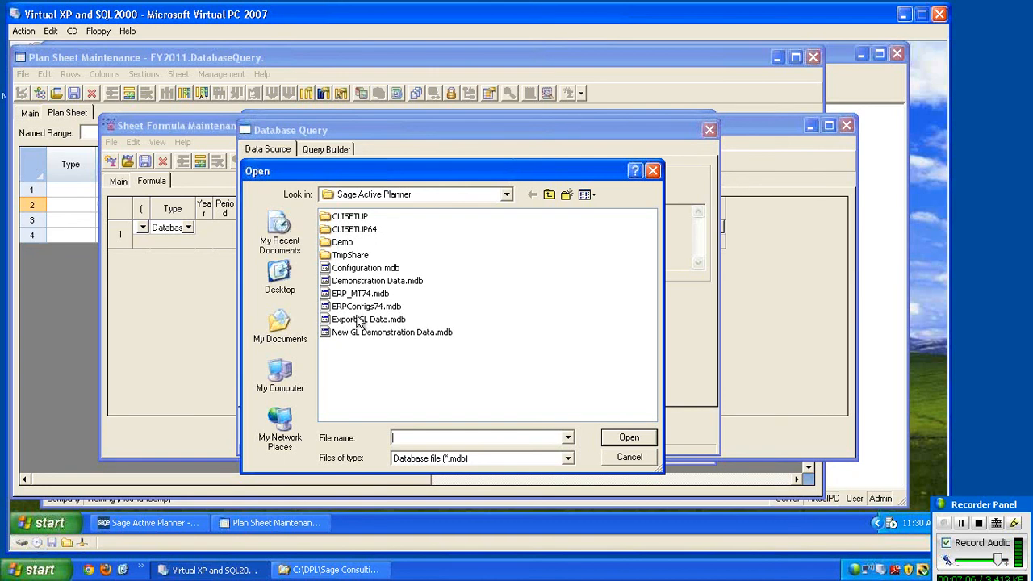
left_click(373, 281)
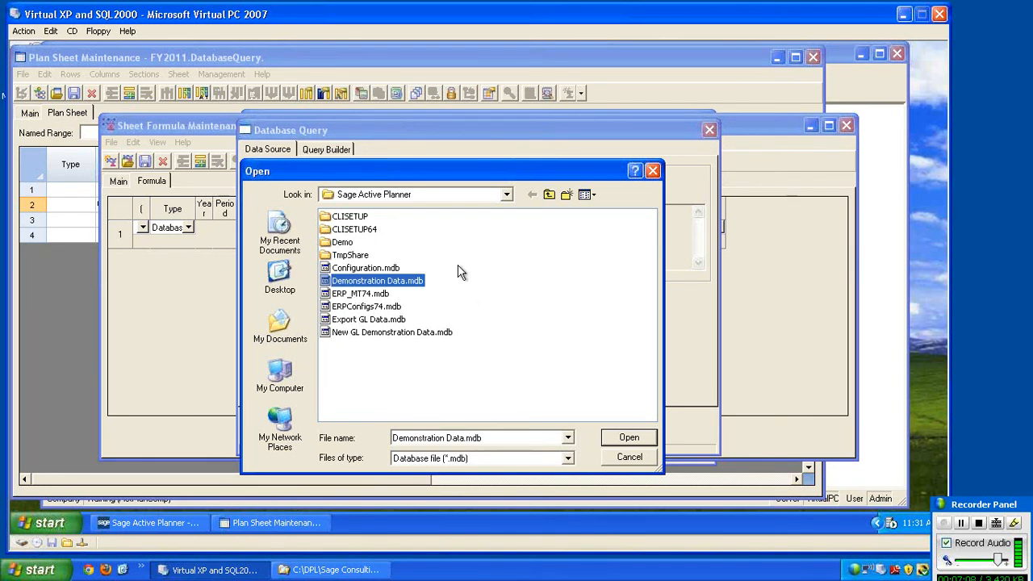
left_click(622, 437)
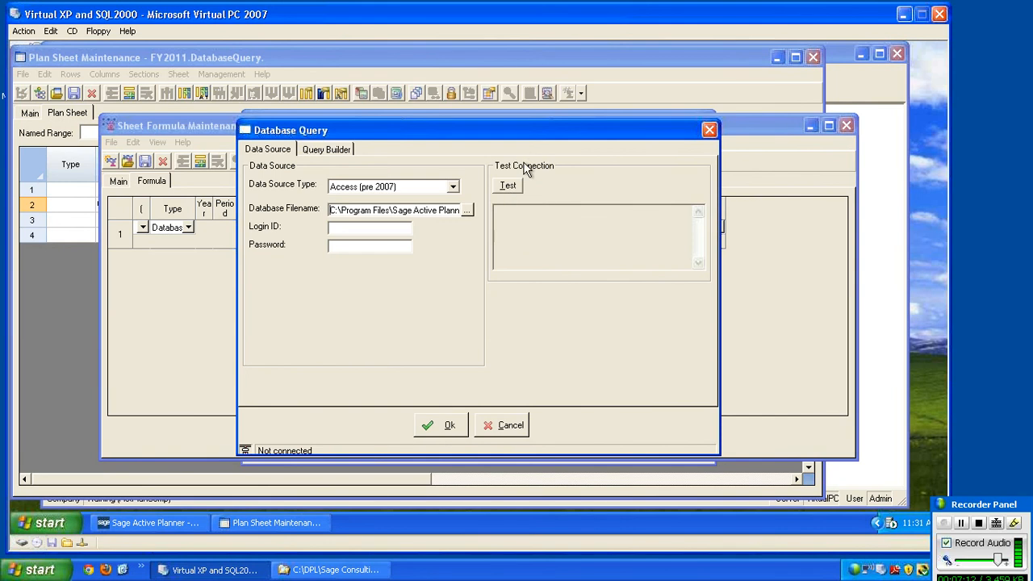
left_click(515, 189)
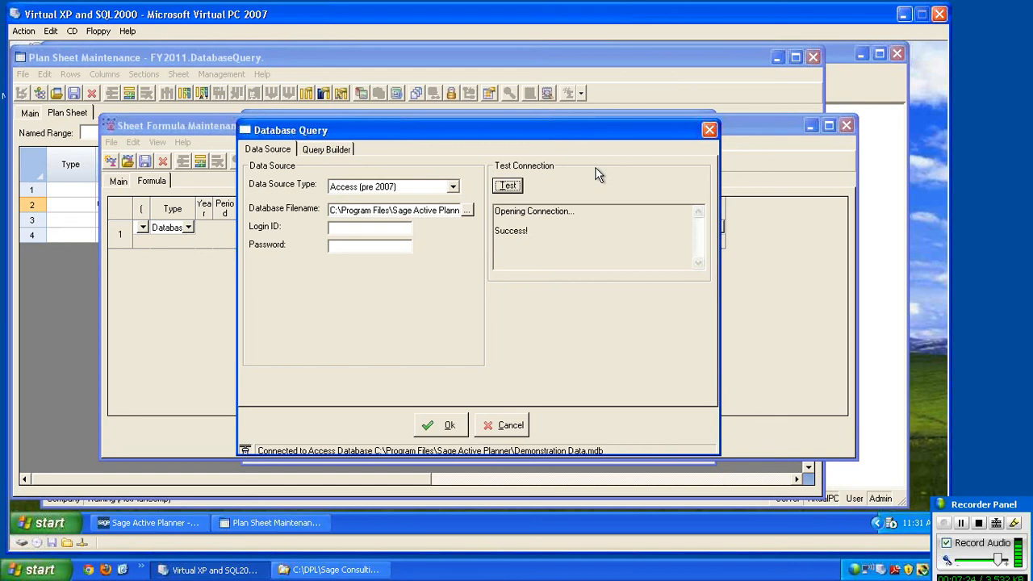
Build a query that selects LastAnnualizedPayRate from the PR - Employees table.
left_click(339, 155)
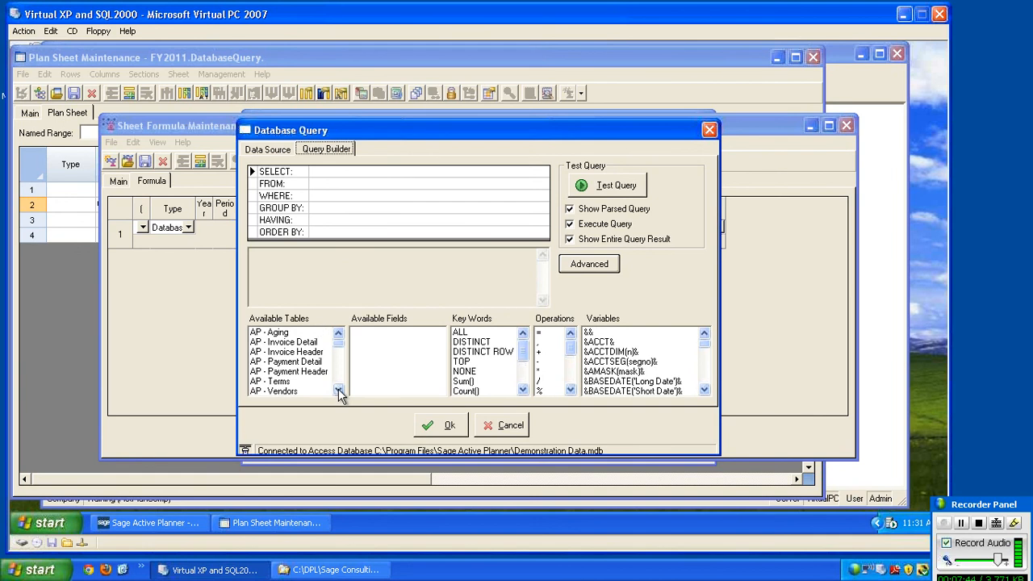
scroll(339, 392, "down", 3)
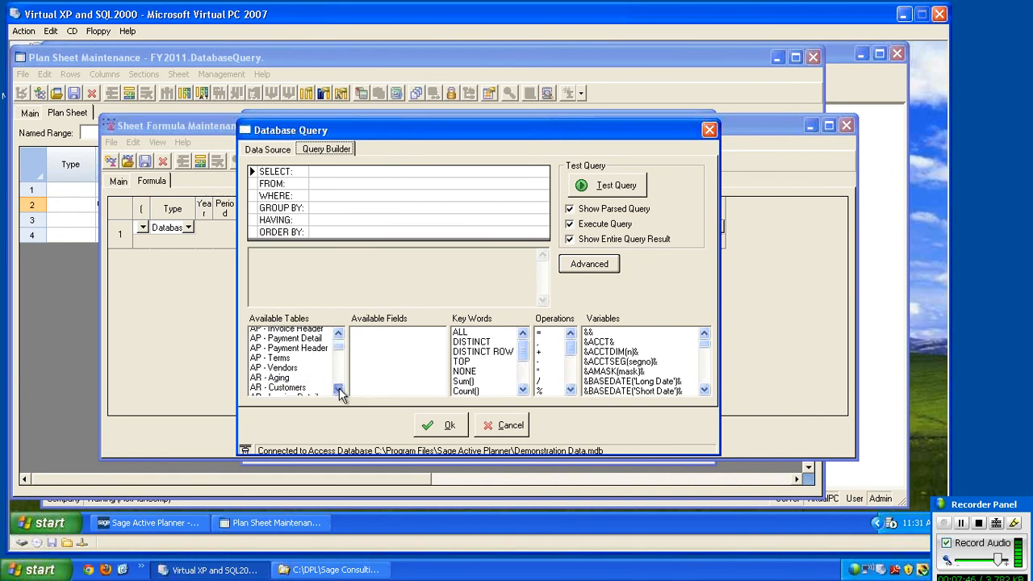
scroll(339, 391, "down", 2)
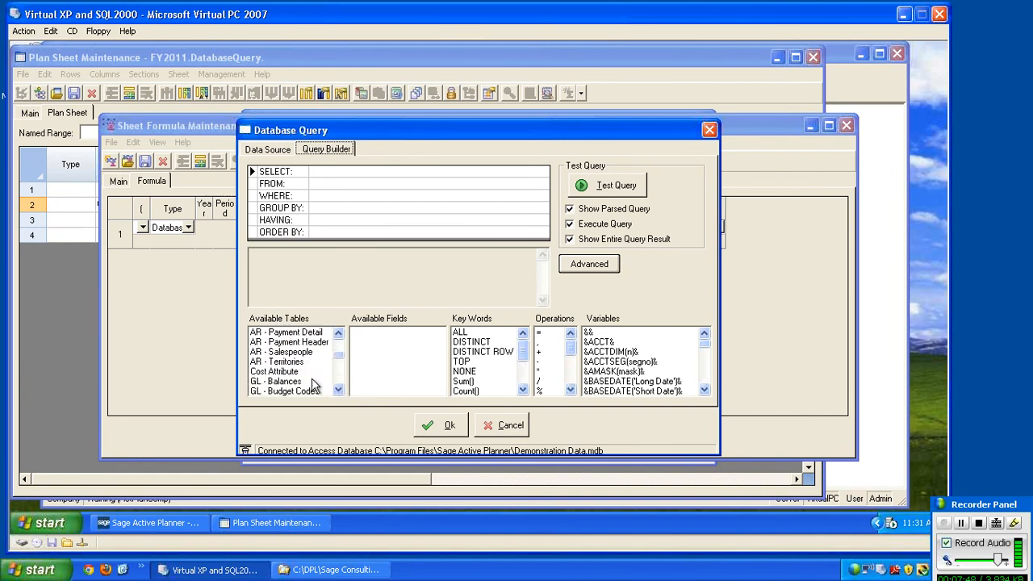
left_click(273, 373)
key("p")
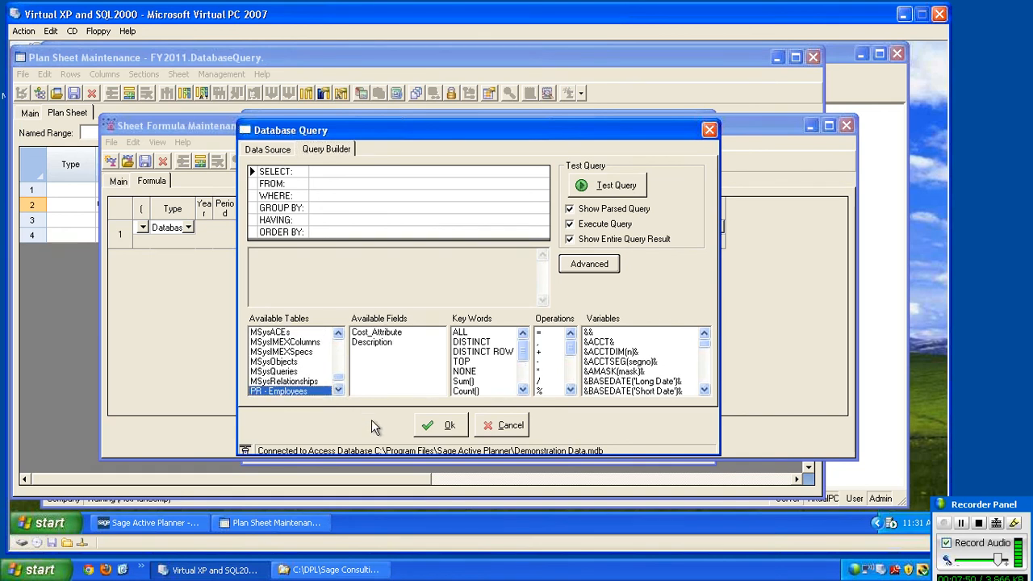
left_click(339, 390)
left_click(339, 390)
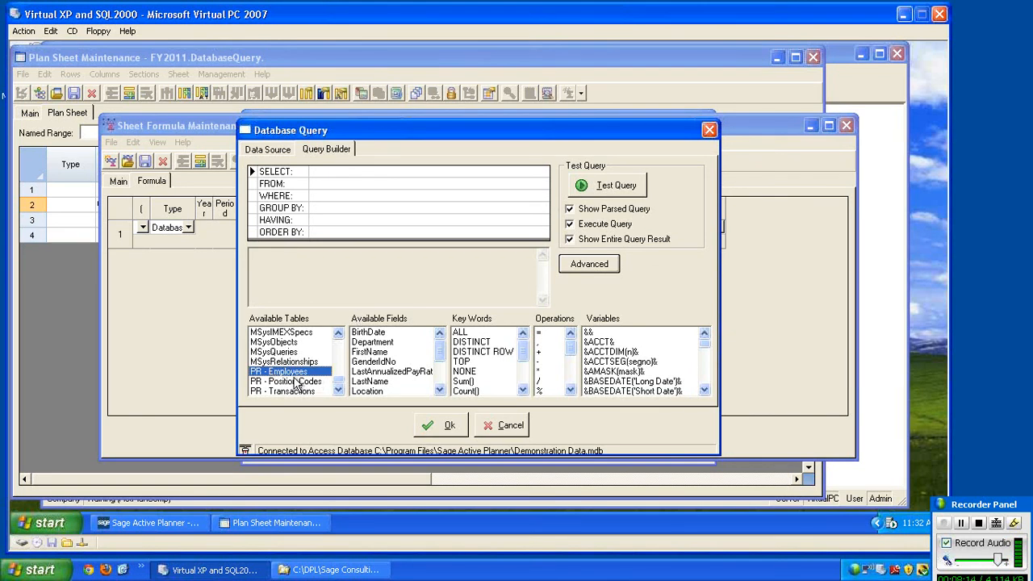
left_click_drag(300, 376, 329, 172)
left_click(385, 371)
double_click(385, 371)
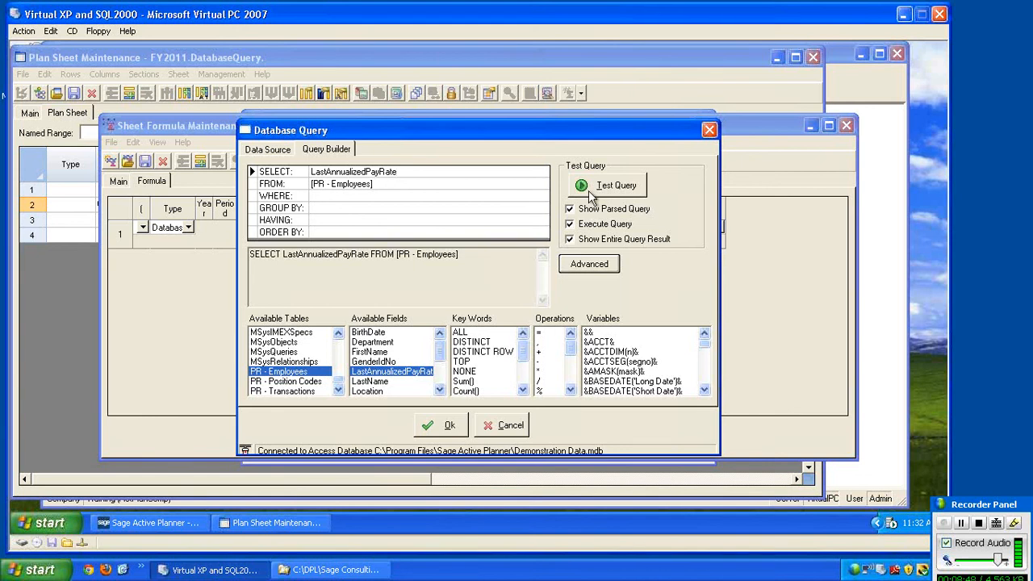
Test the pay rate query with the default variables and look through the parsed query and its full result list.
left_click(400, 172)
left_click(570, 223)
left_click(616, 187)
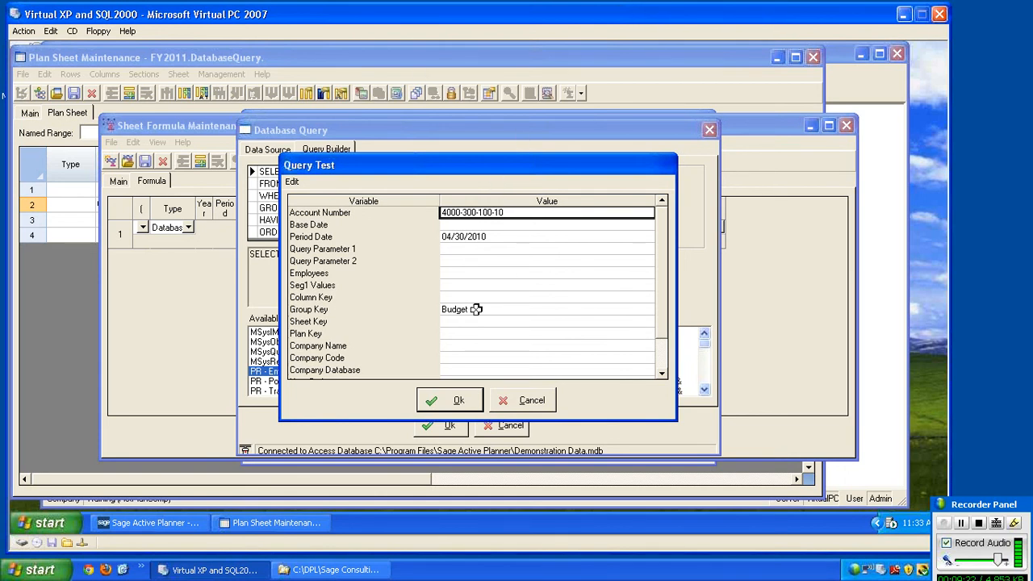
left_click(442, 403)
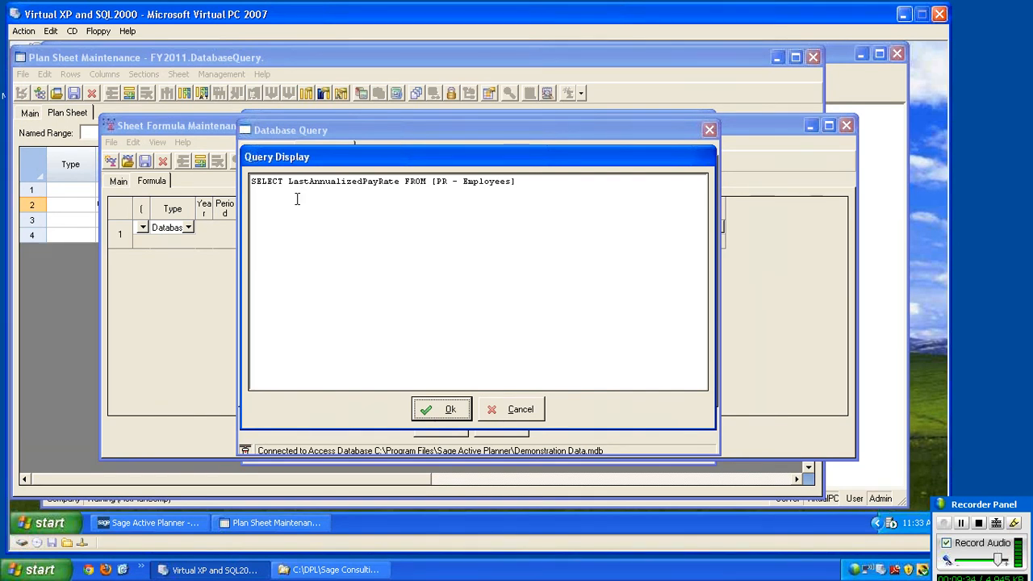
left_click(449, 409)
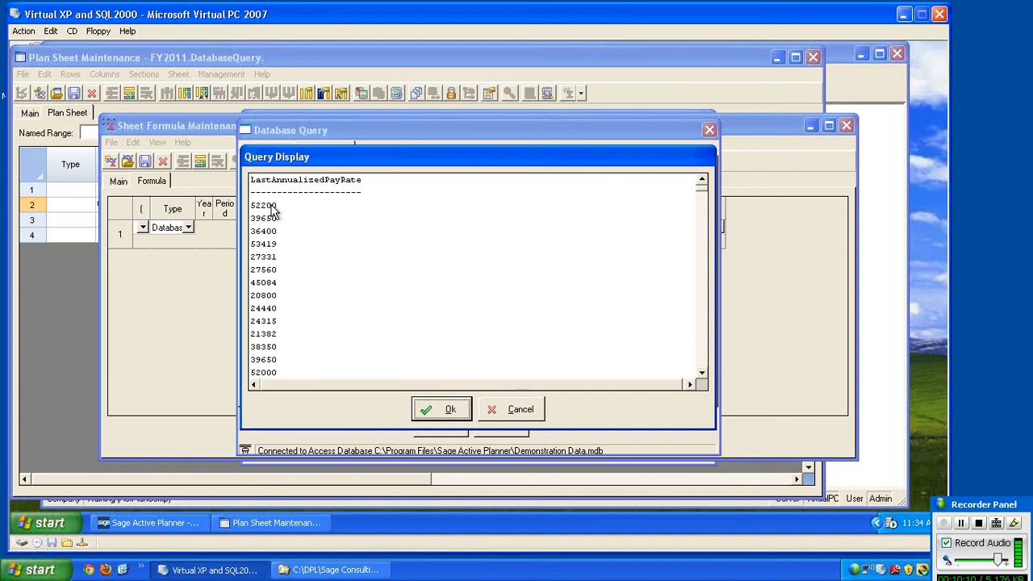
left_click(702, 327)
left_click(701, 327)
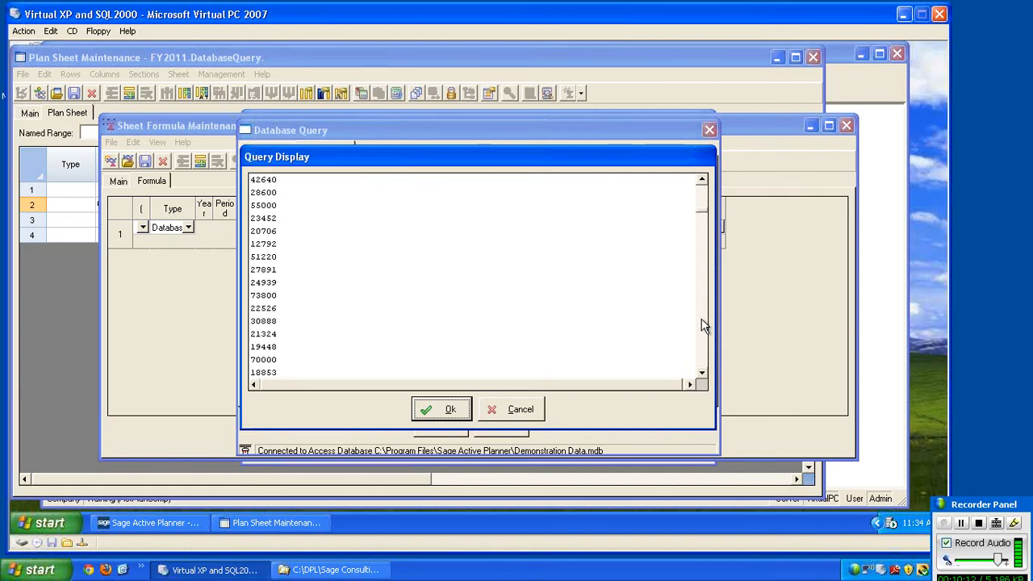
left_click(703, 360)
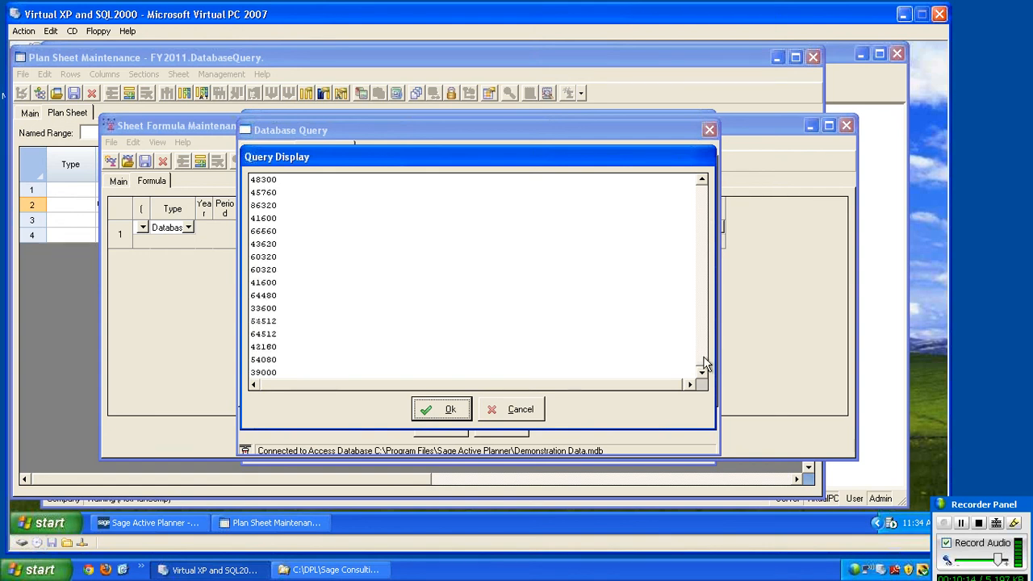
left_click_drag(700, 198, 699, 185)
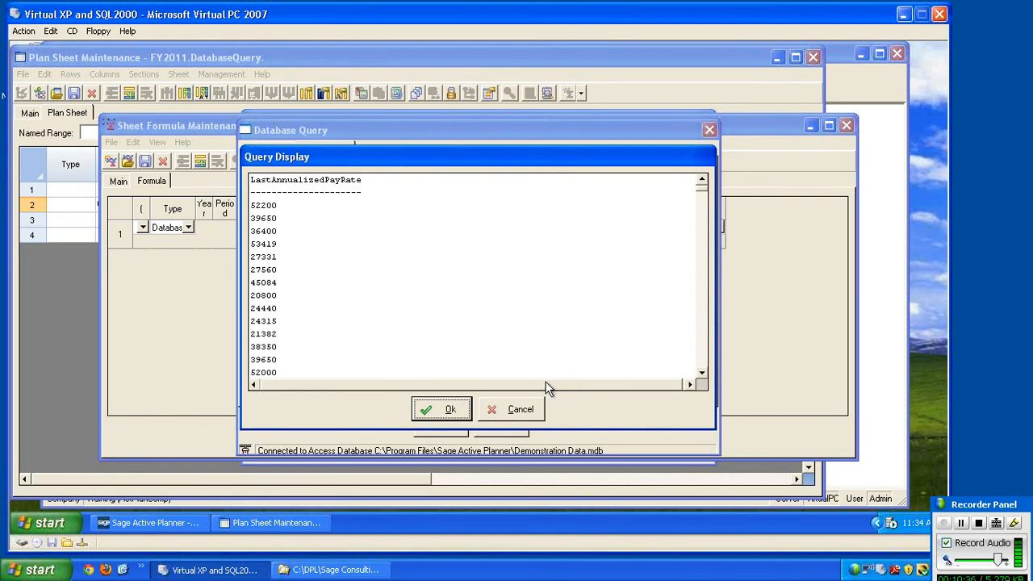
left_click(511, 409)
left_click(482, 327)
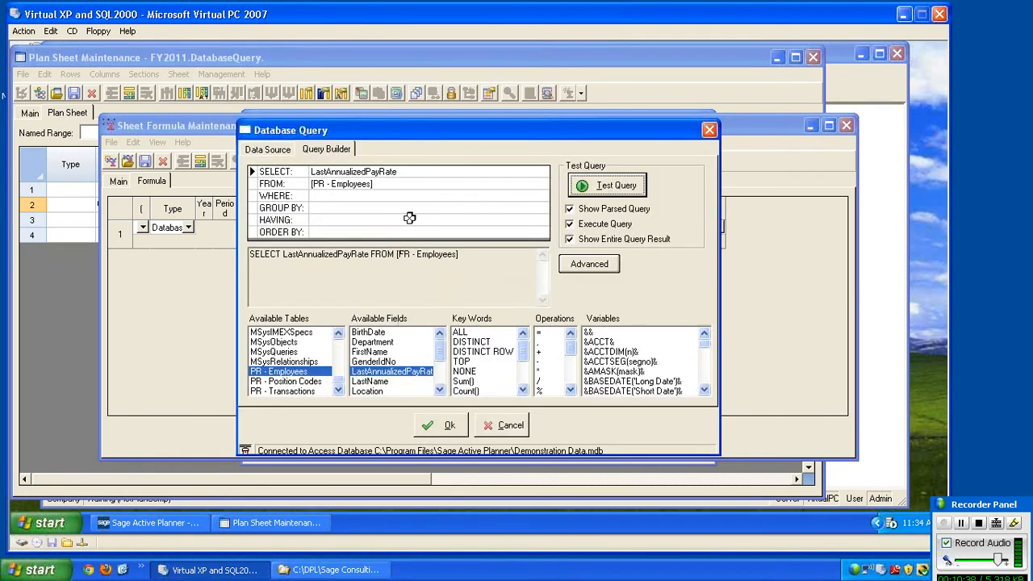
Add the WHERE condition Location = '100' to the pay rate query.
left_click(330, 195)
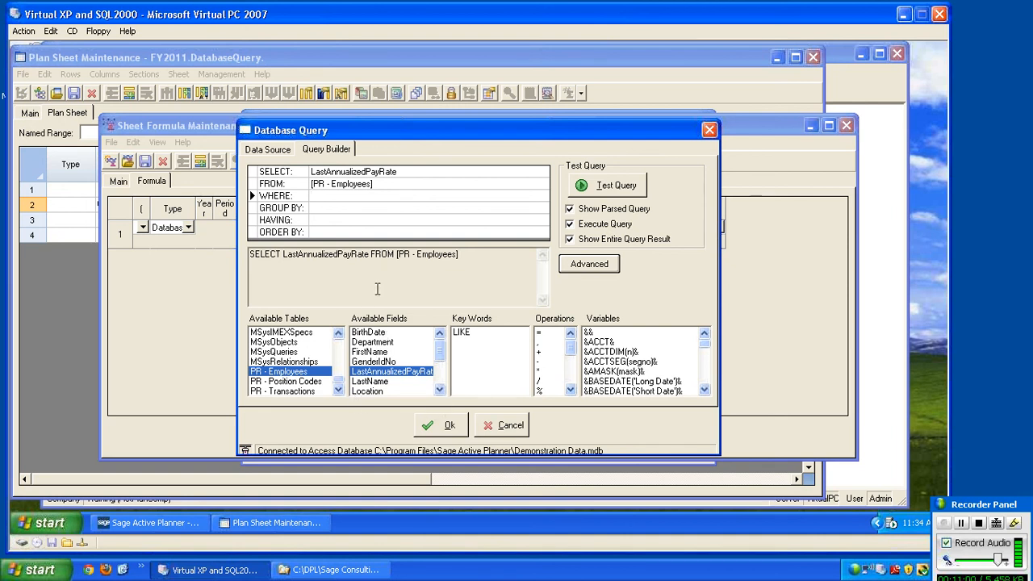
double_click(364, 392)
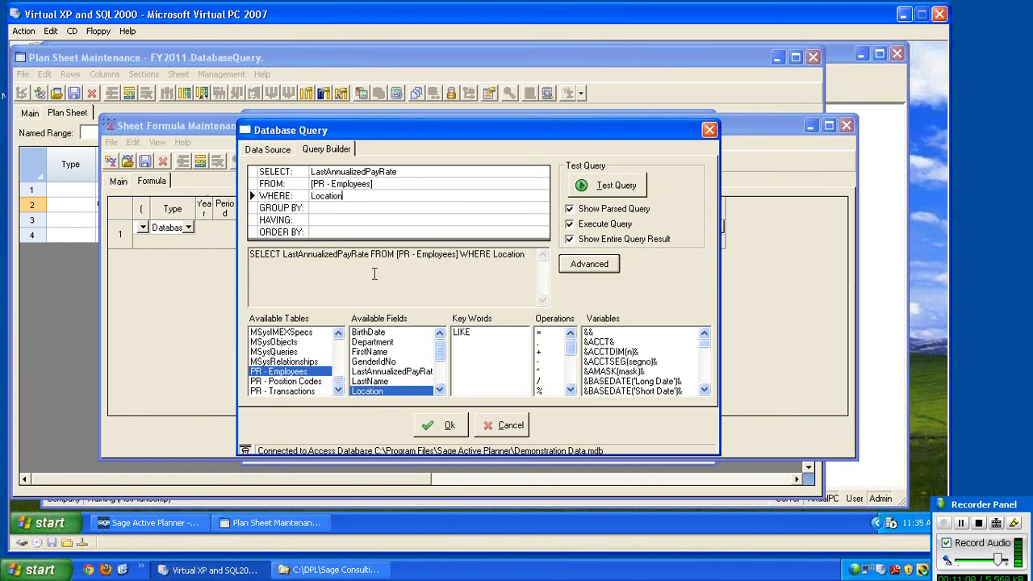
double_click(544, 333)
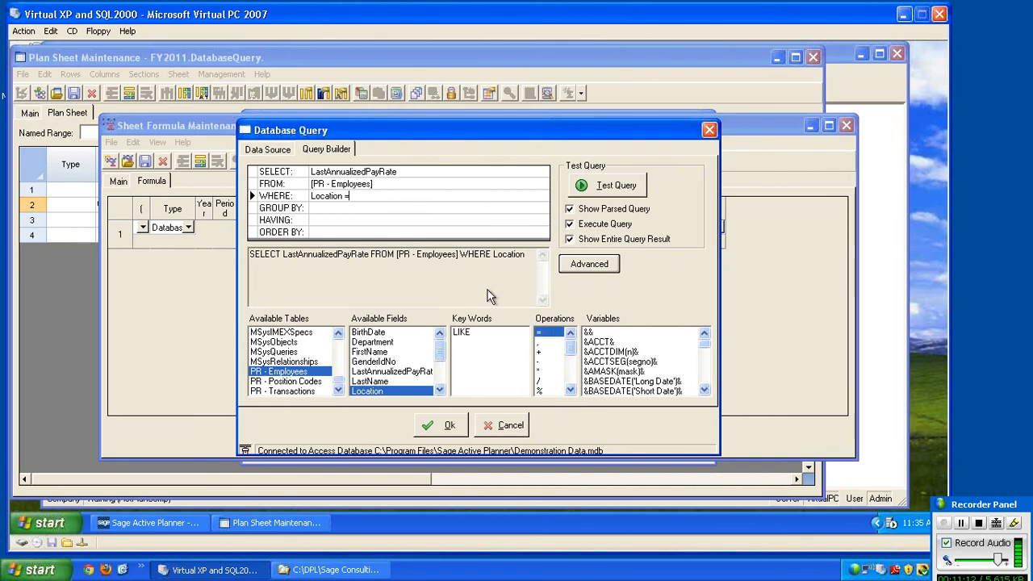
left_click(418, 197)
type("'100'")
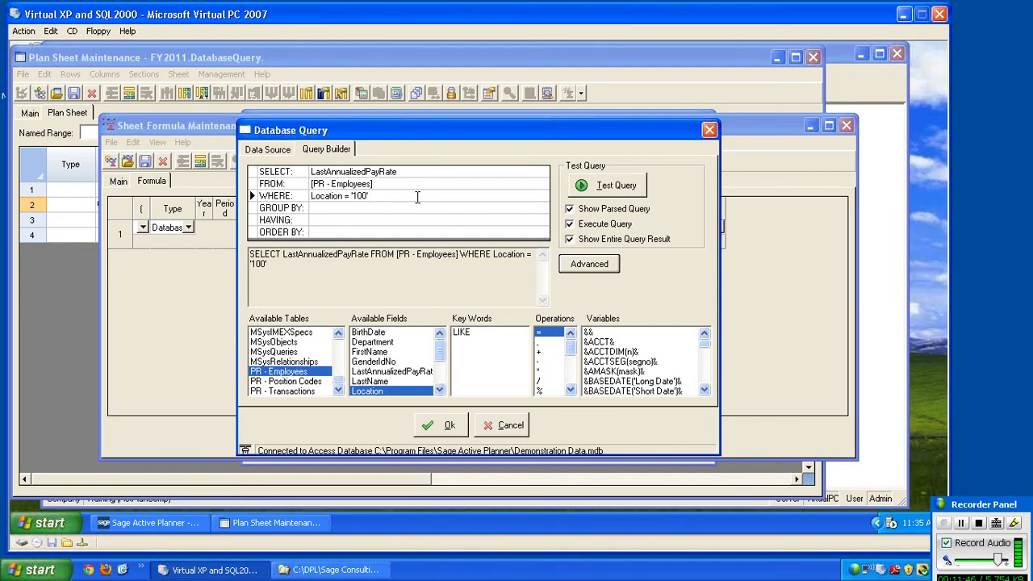
Extend the pay rate query's WHERE clause with the condition AND Department = '200'.
type("AND")
double_click(378, 342)
double_click(537, 332)
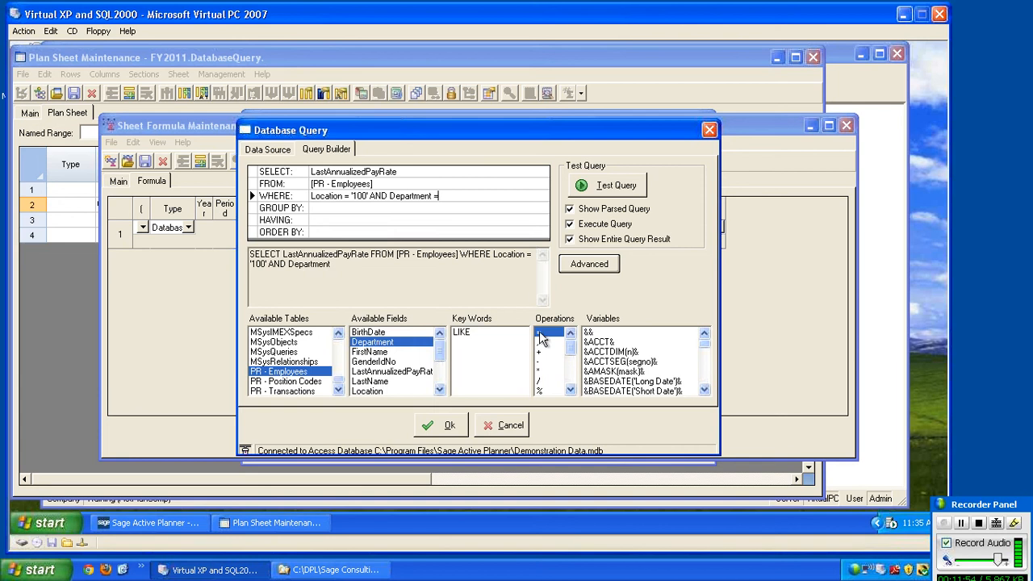
type("'200'")
Test the location and department query with the default variables and review its full parsed text and entire result list.
left_click(607, 185)
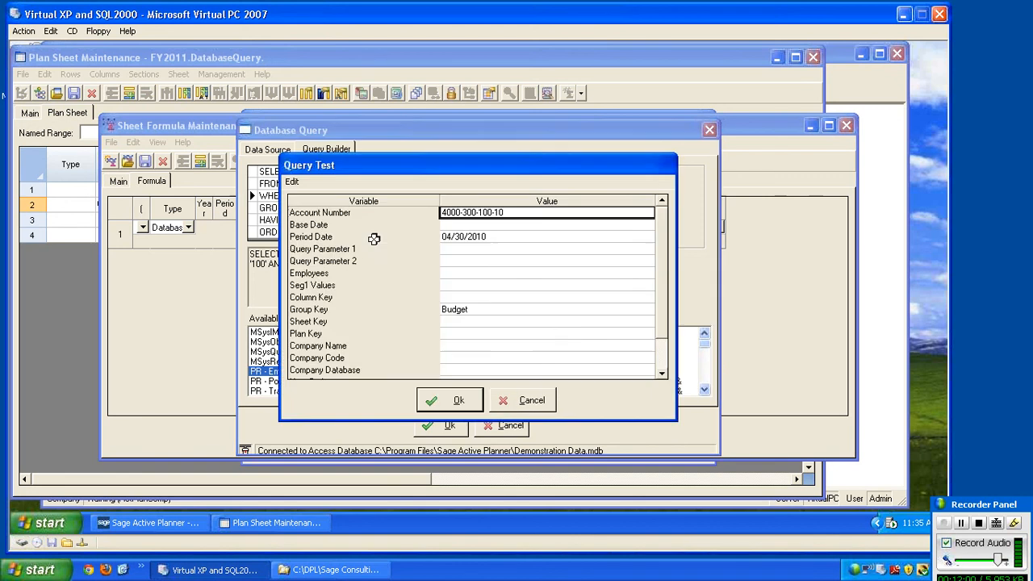
left_click(457, 399)
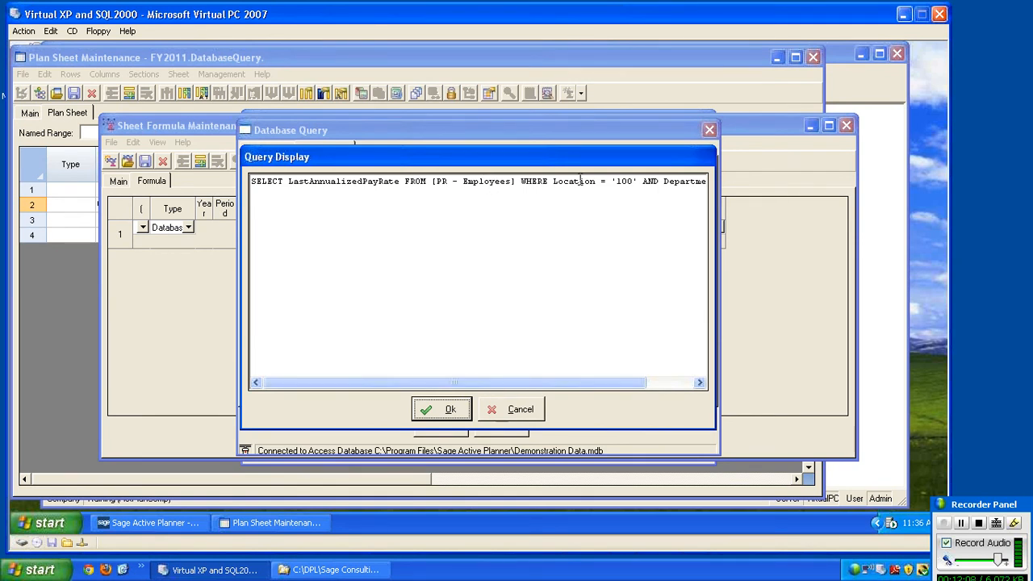
left_click(700, 383)
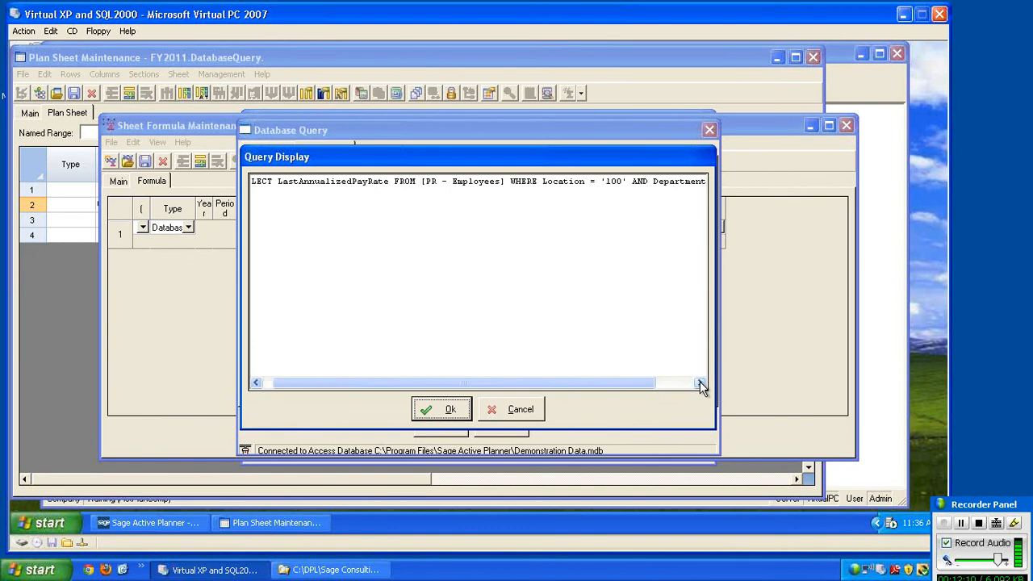
left_click(700, 383)
left_click(700, 383)
left_click(700, 383)
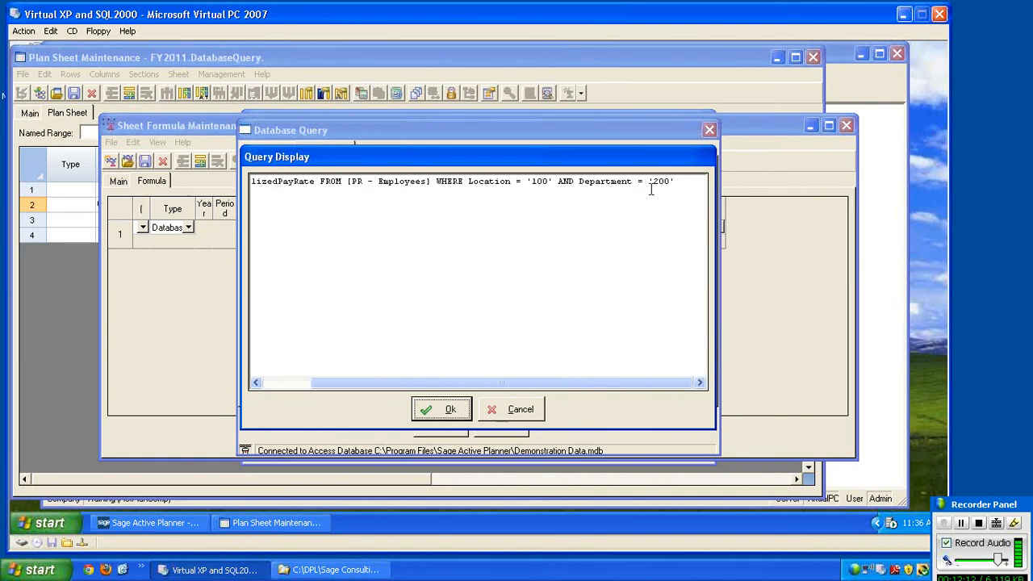
left_click(452, 409)
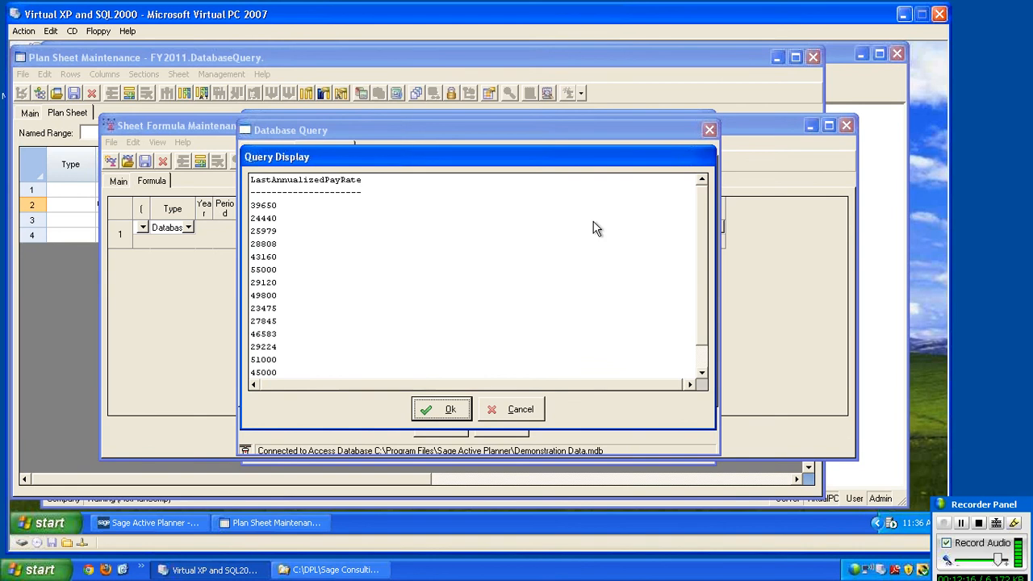
scroll(699, 355, "down", 1)
left_click_drag(699, 346, 695, 205)
left_click(515, 408)
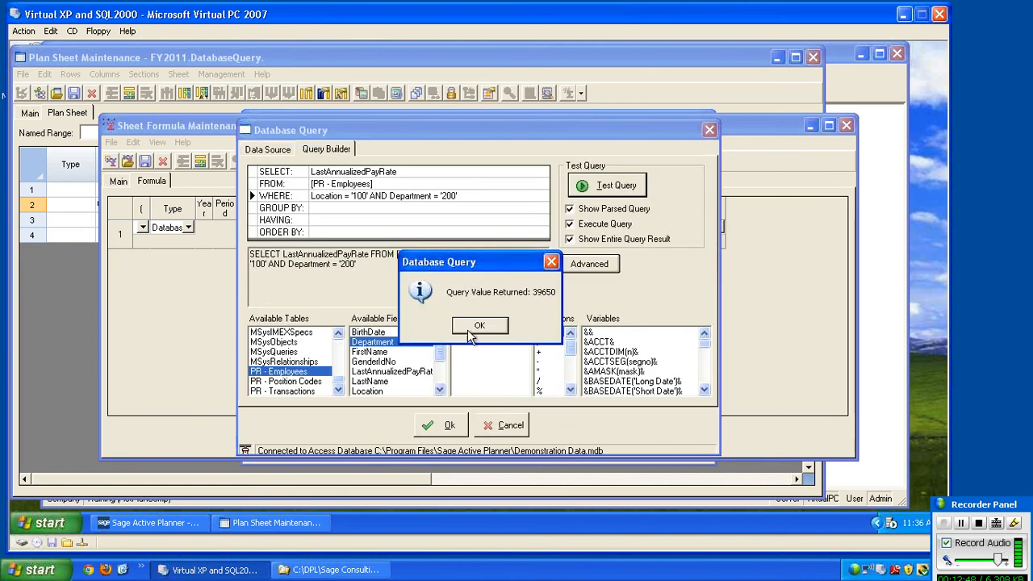
key("Return")
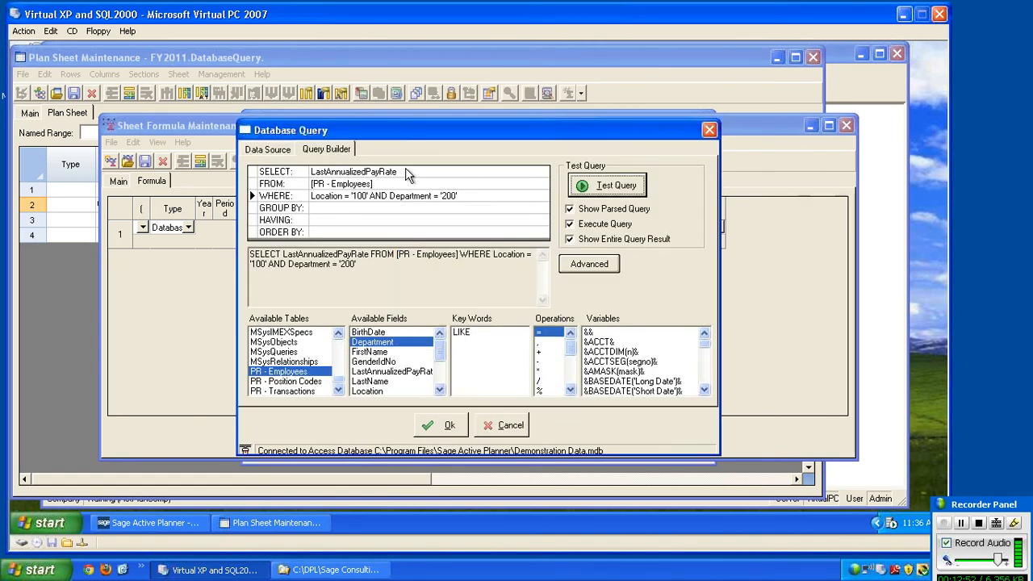
Wrap LastAnnualizedPayRate in a SUM() function in the query's SELECT clause.
left_click(408, 171)
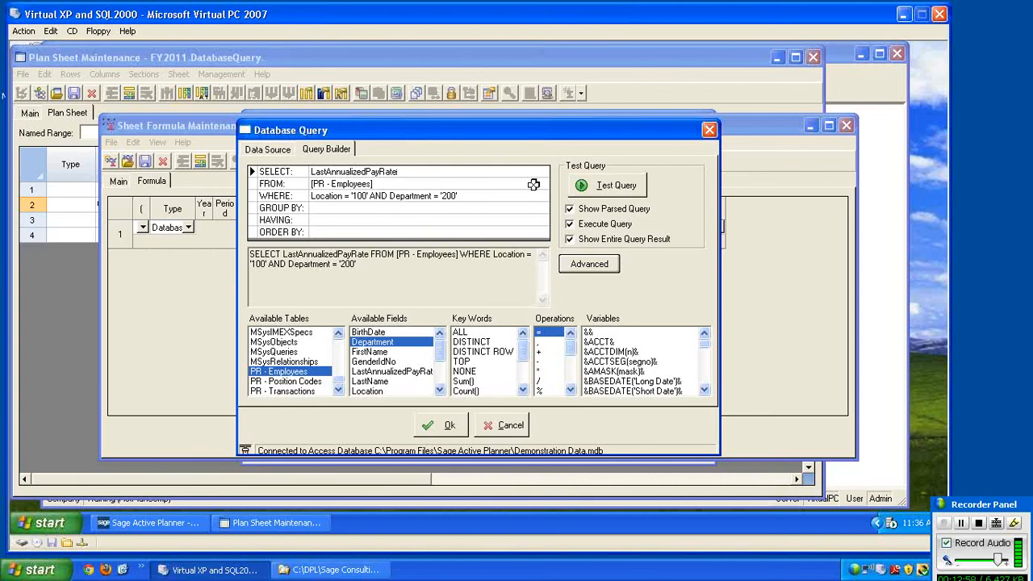
type(")")
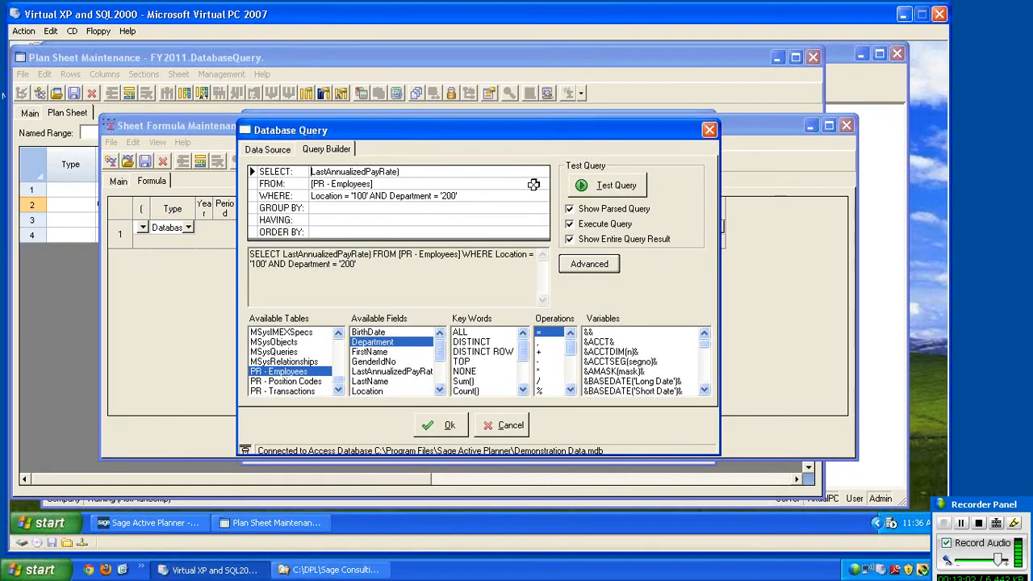
key("Home")
type("SUM(")
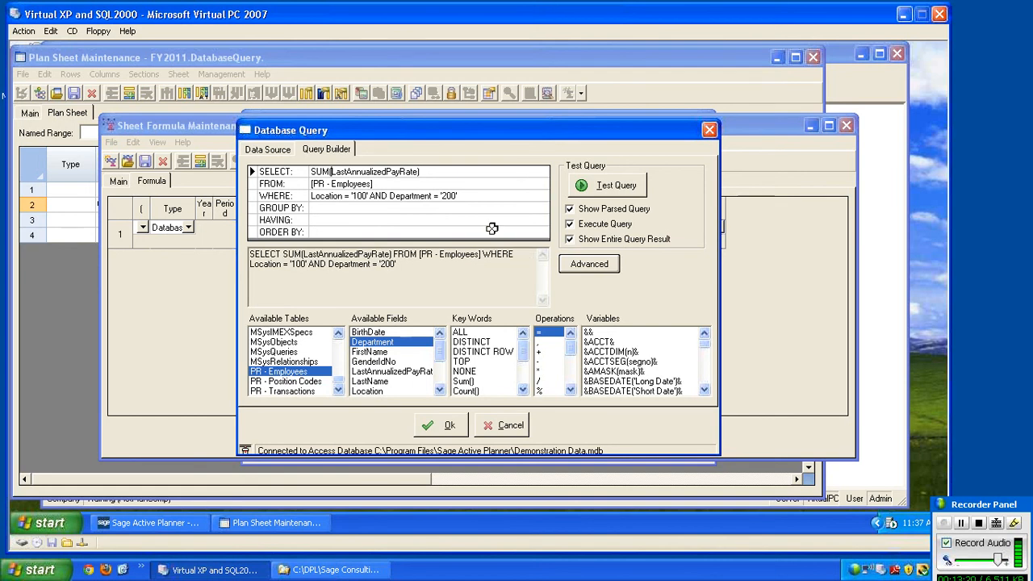
Test the summed pay rate query with the default variables and check the parsed query and returned value.
left_click(607, 185)
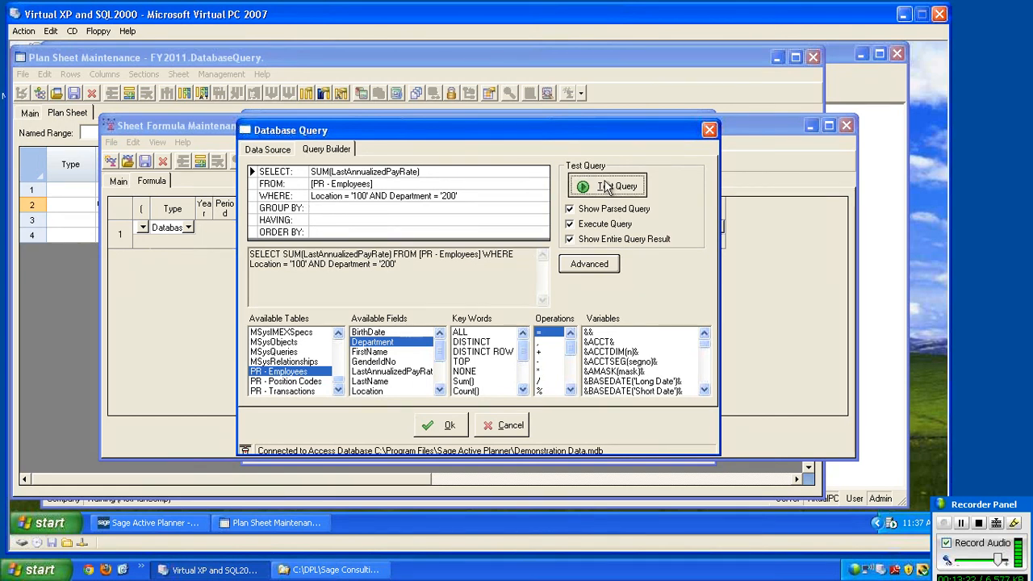
left_click(436, 399)
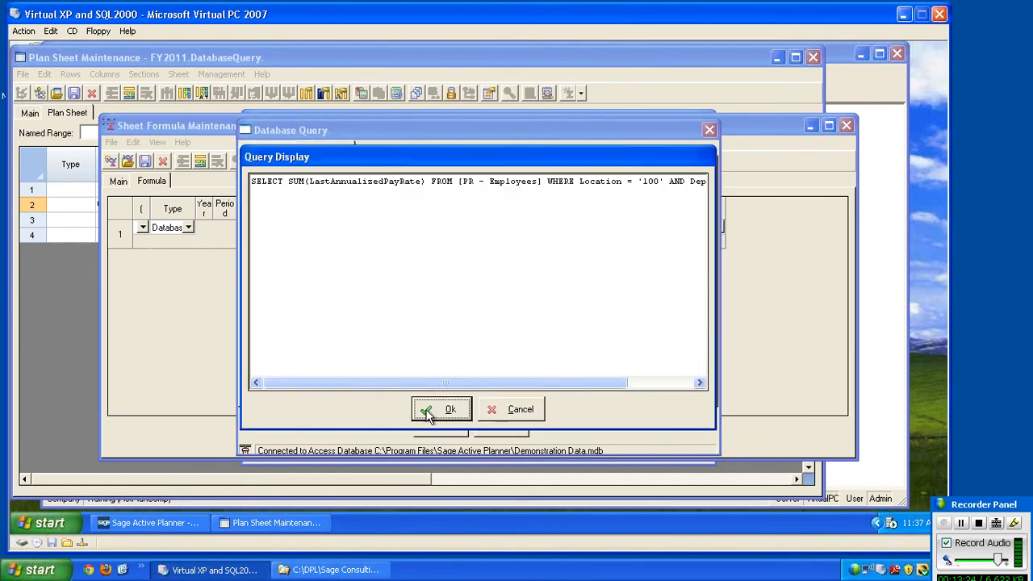
left_click(428, 413)
left_click(267, 208)
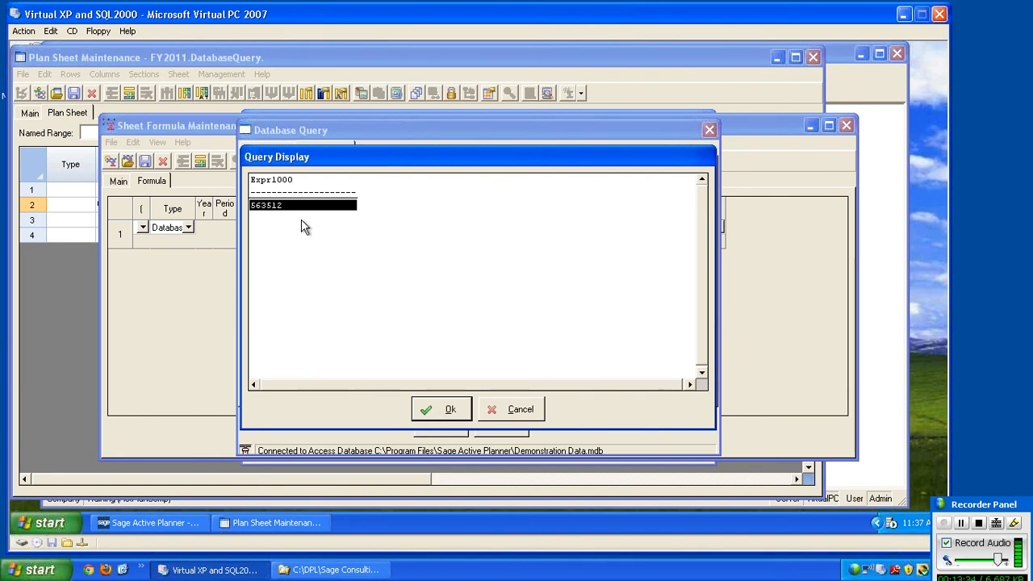
left_click(432, 410)
left_click(467, 327)
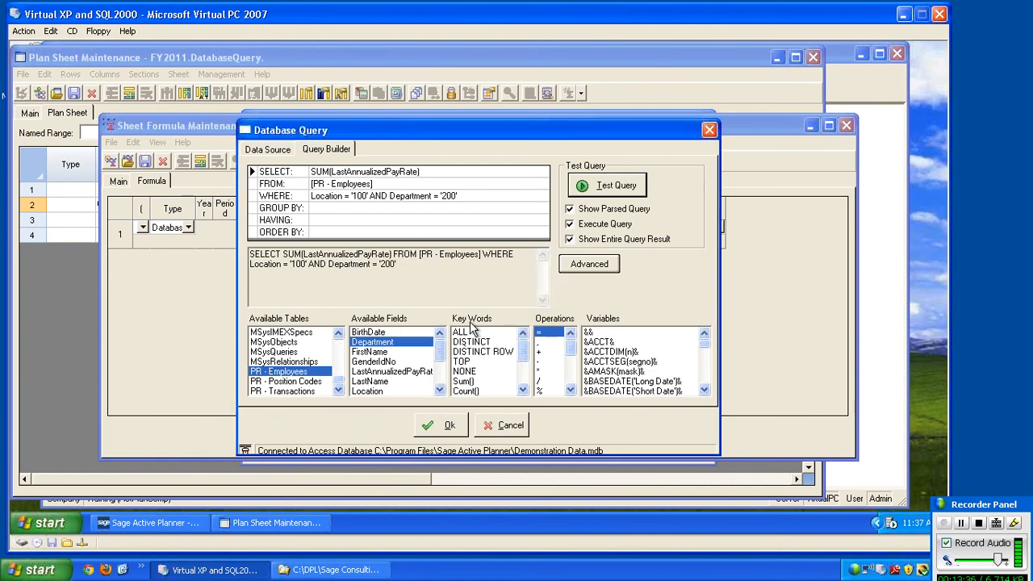
left_click(440, 425)
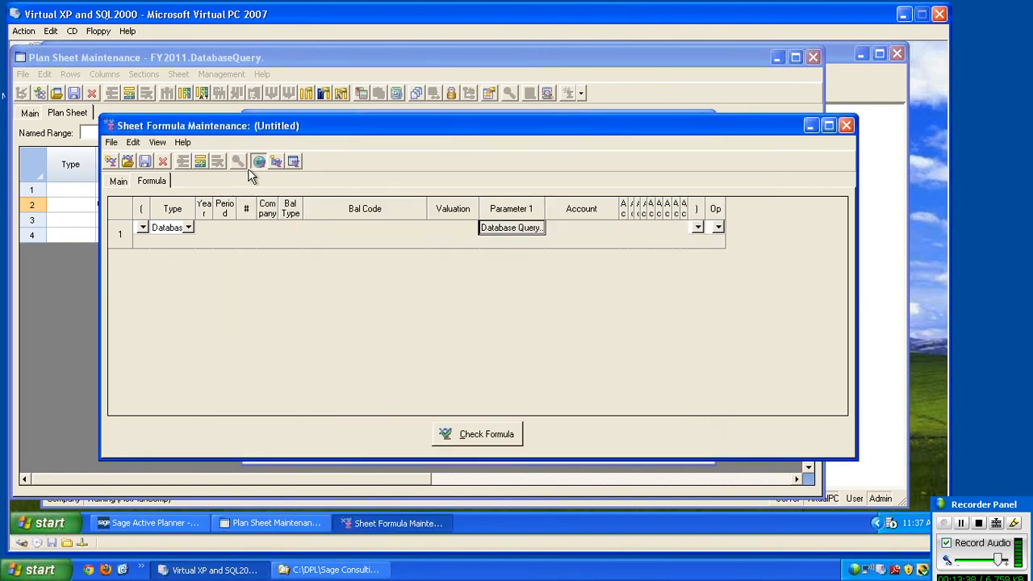
left_click(145, 161)
left_click(446, 328)
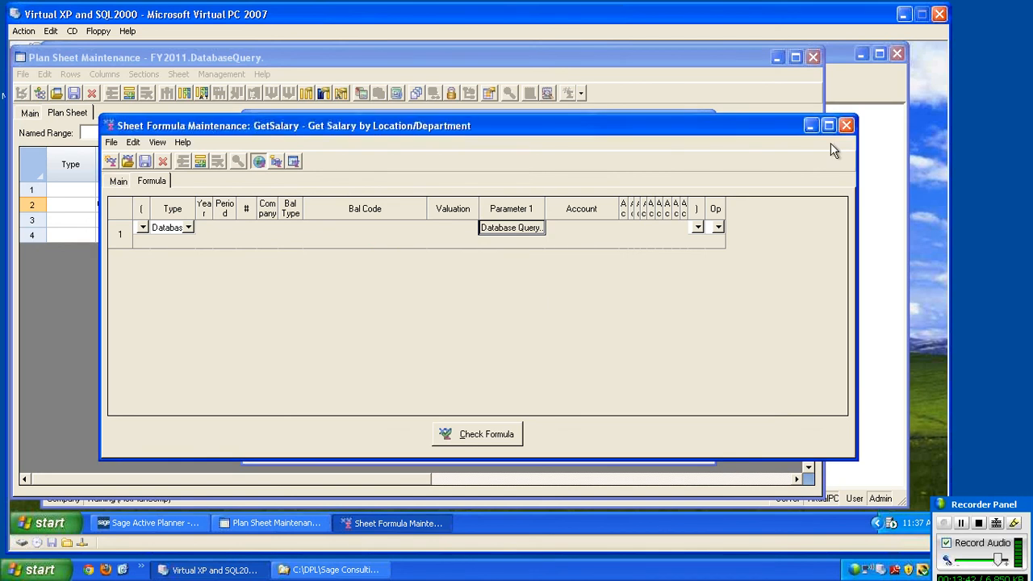
left_click(846, 127)
left_click(453, 333)
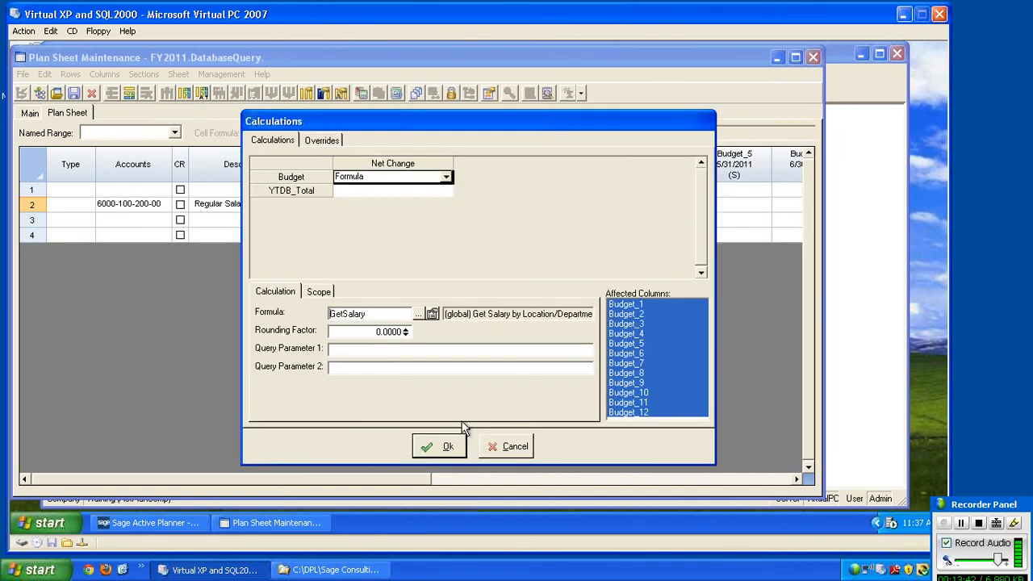
left_click(438, 447)
left_click_drag(429, 204, 585, 202)
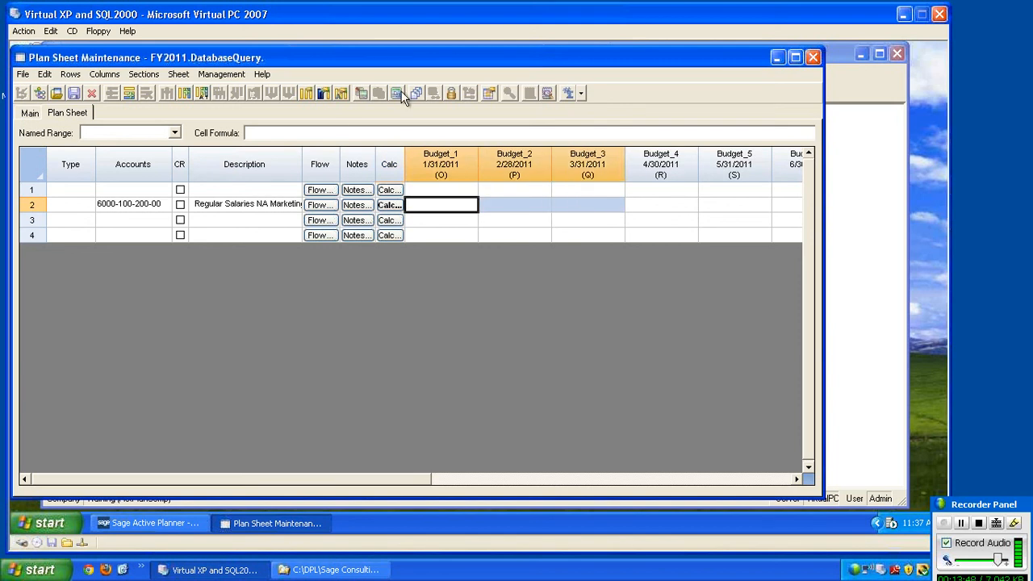
left_click(449, 209)
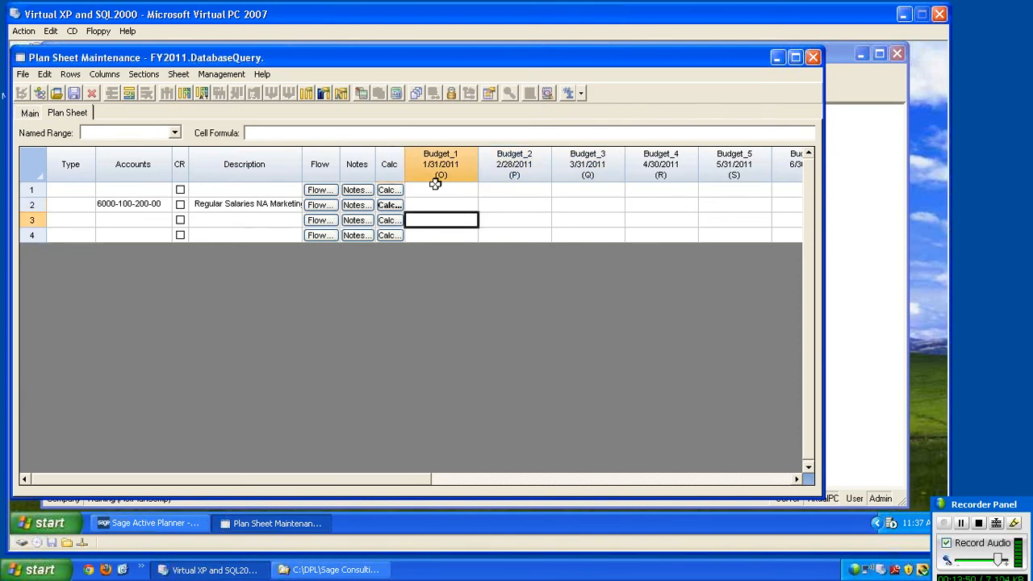
left_click(396, 93)
left_click(436, 333)
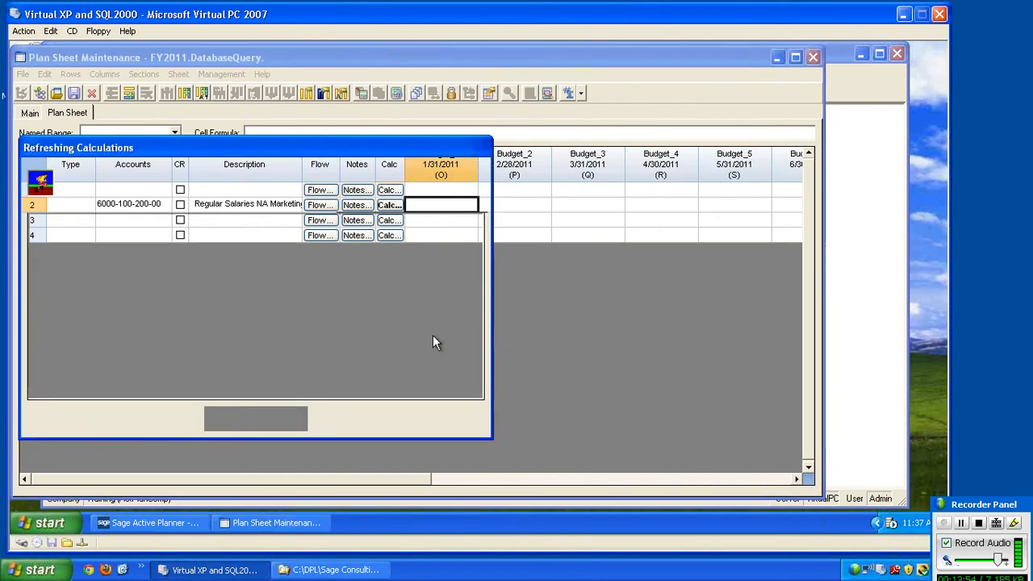
left_click(383, 419)
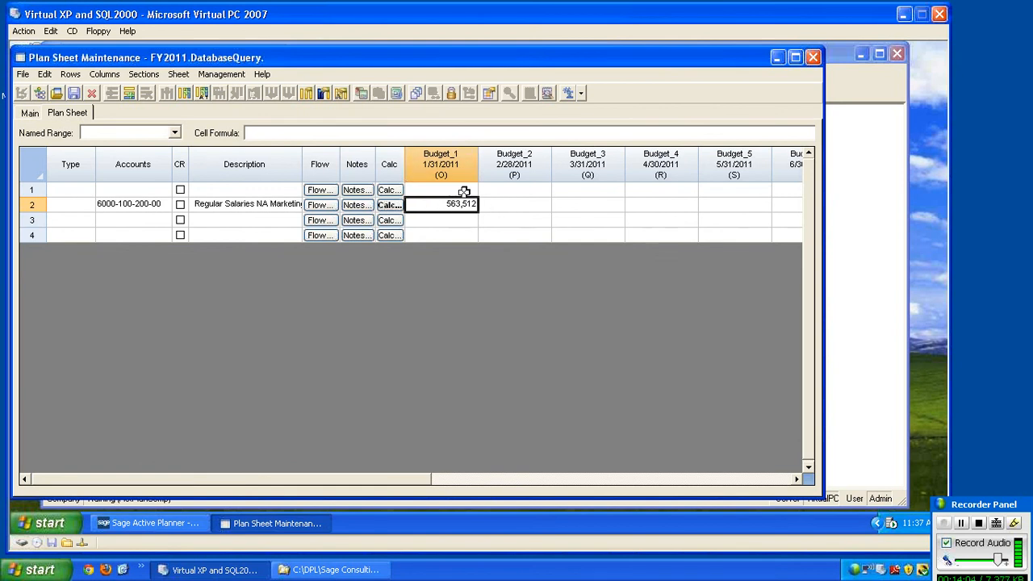
left_click_drag(447, 205, 644, 206)
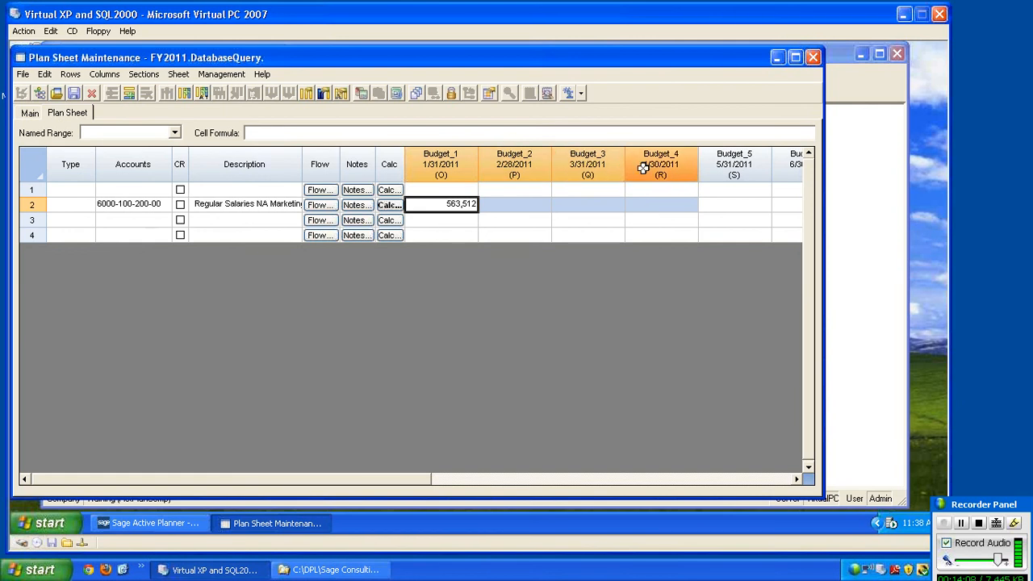
left_click(396, 94)
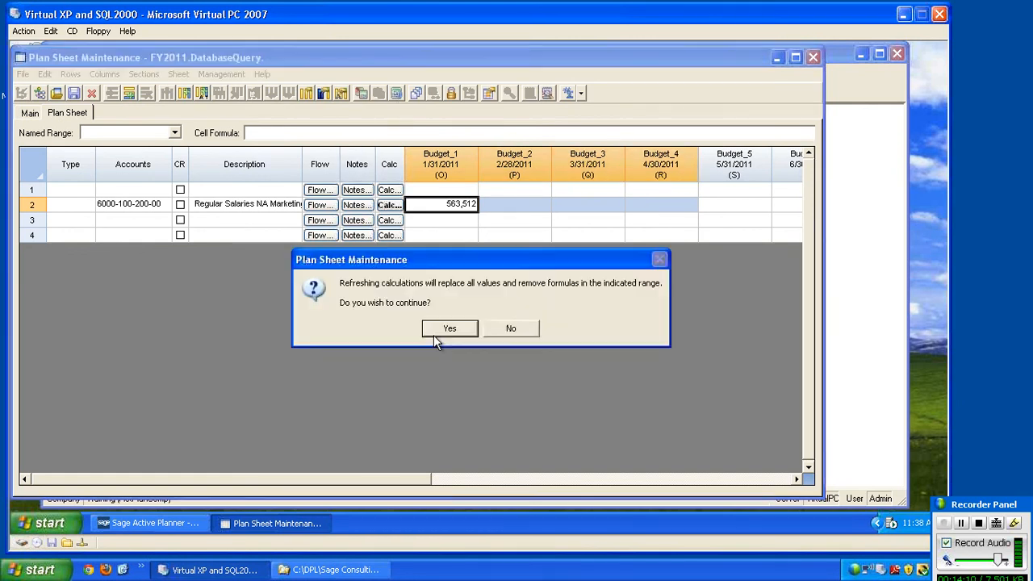
left_click(448, 329)
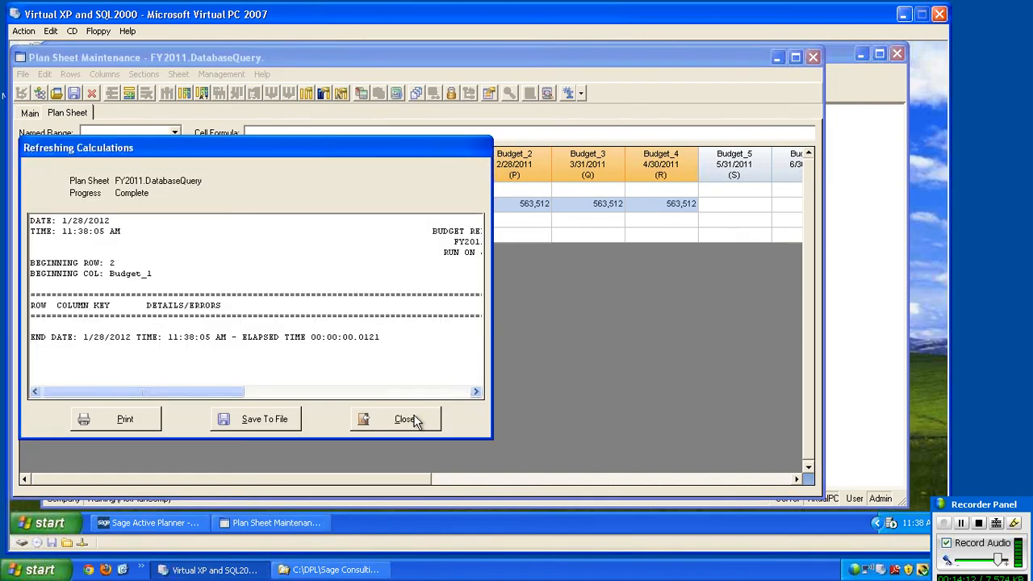
left_click(412, 416)
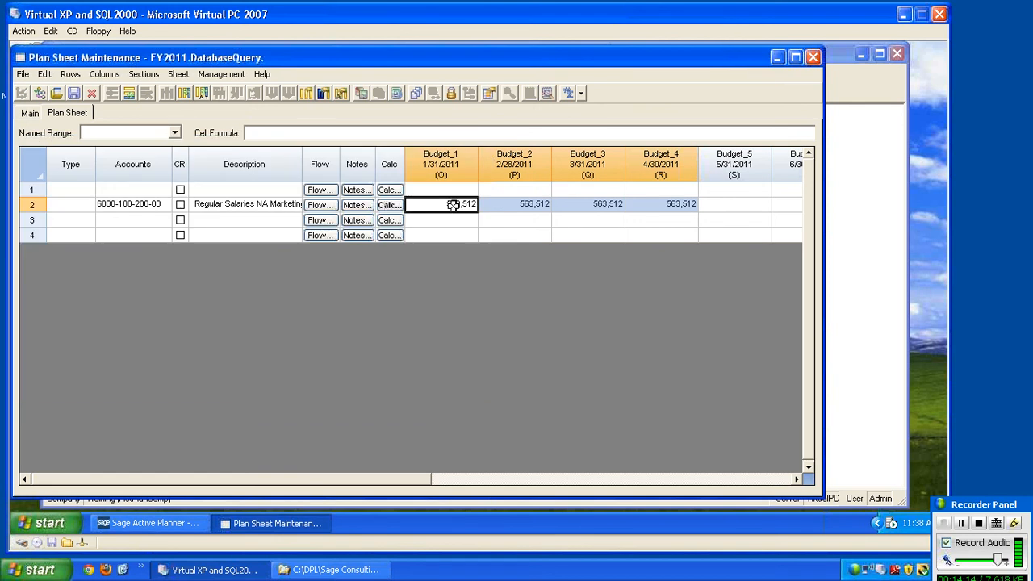
left_click(523, 205)
left_click(604, 204)
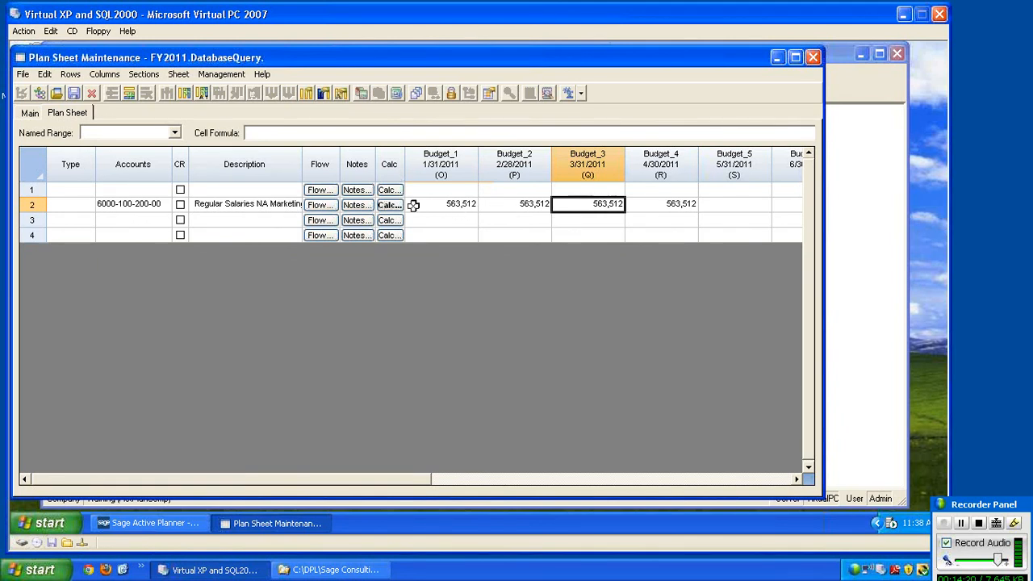
left_click(458, 204)
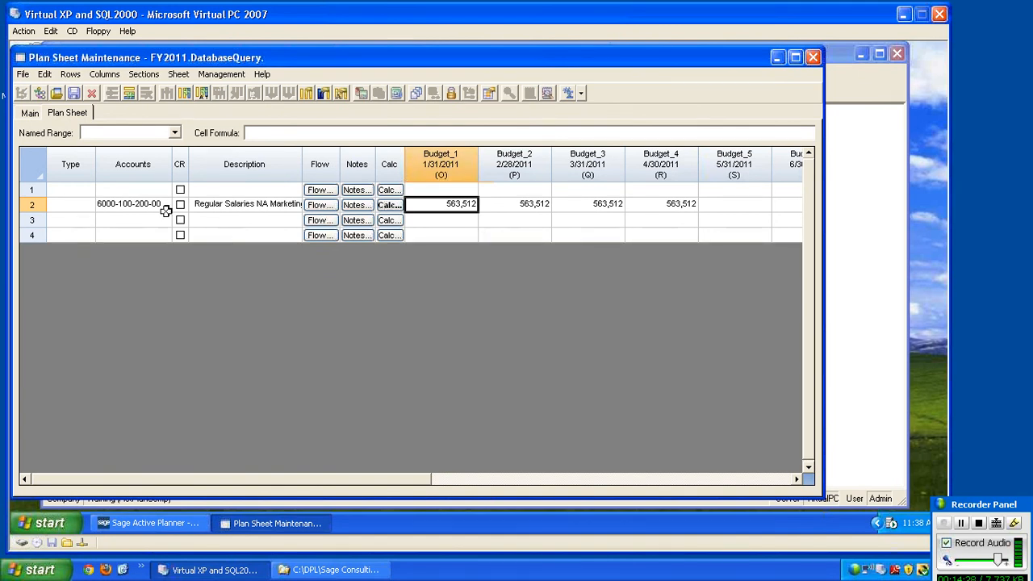
left_click(128, 204)
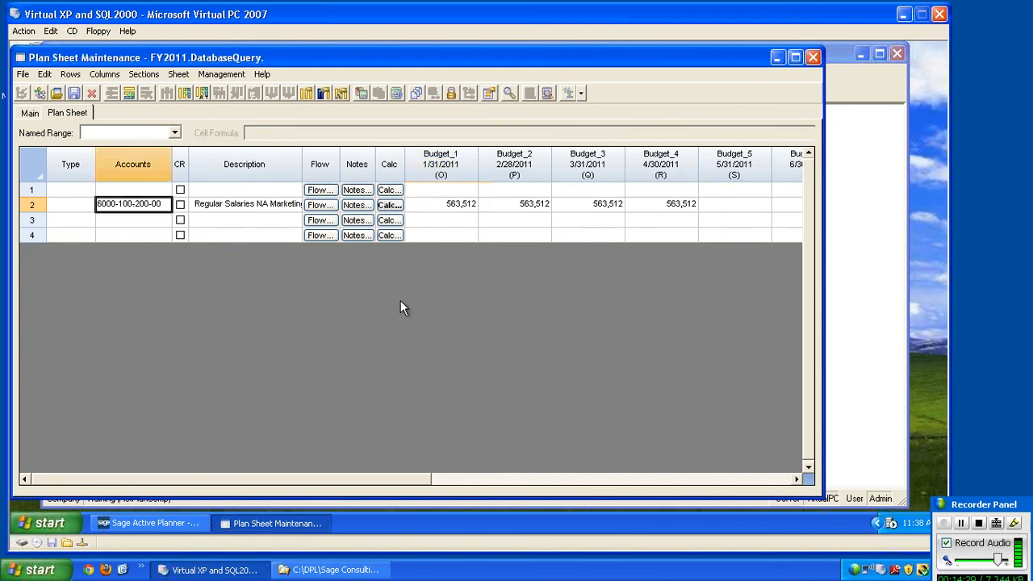
key("Down")
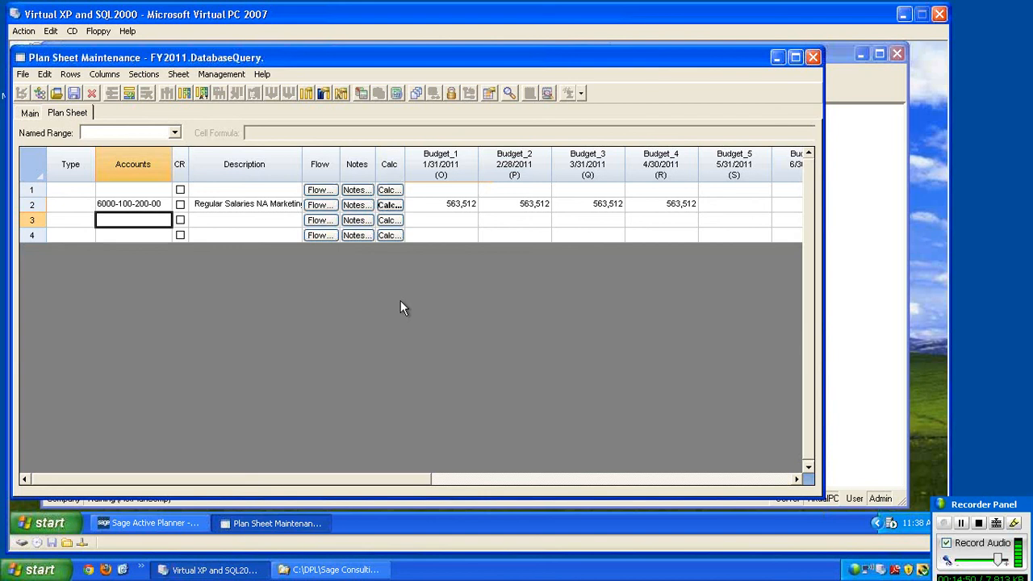
type("6000-  -  -")
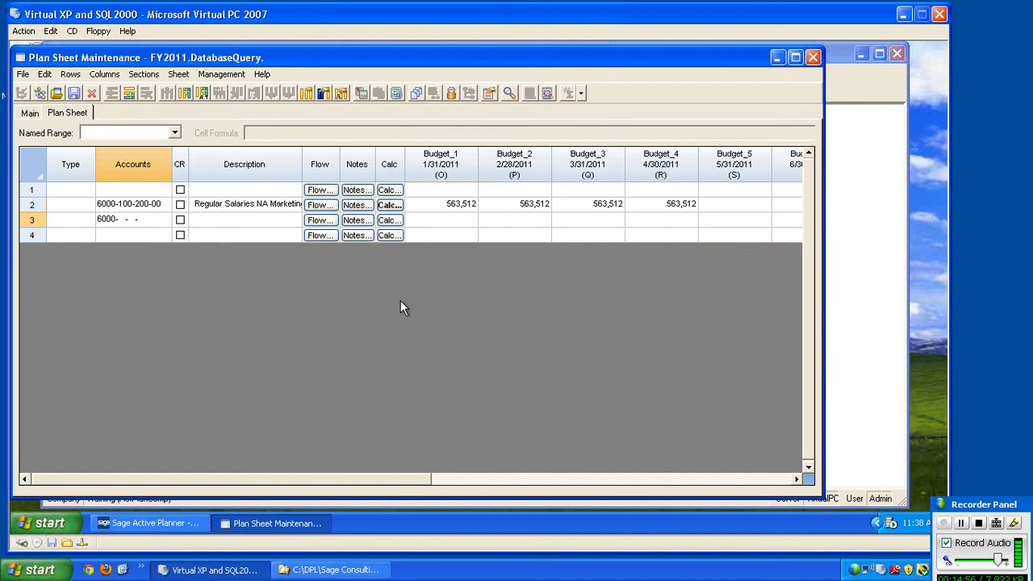
key("BackSpace")
key("BackSpace")
key("BackSpace")
key("BackSpace")
key("BackSpace")
key("BackSpace")
type("100-300-00")
key("Return")
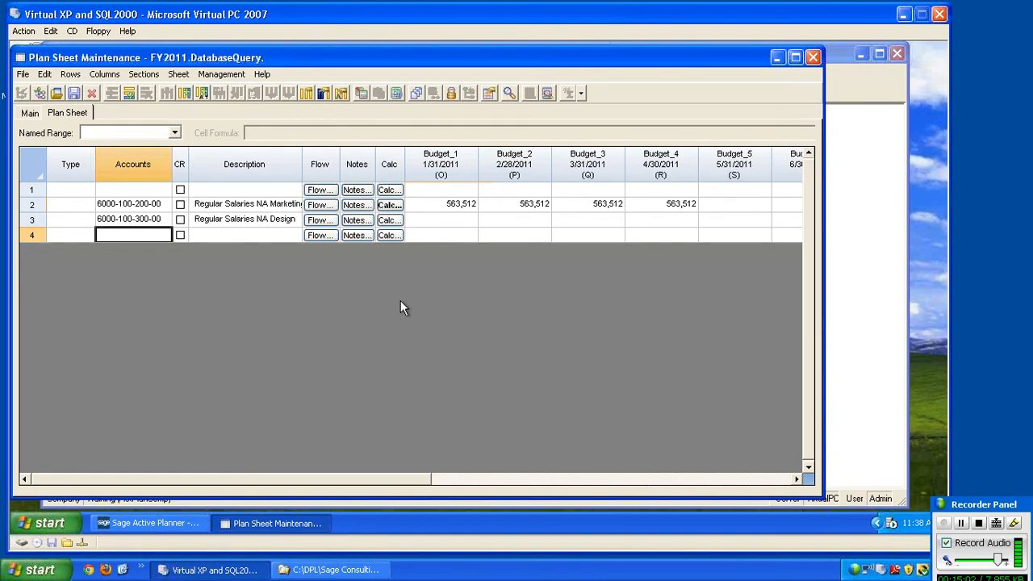
type("6000-")
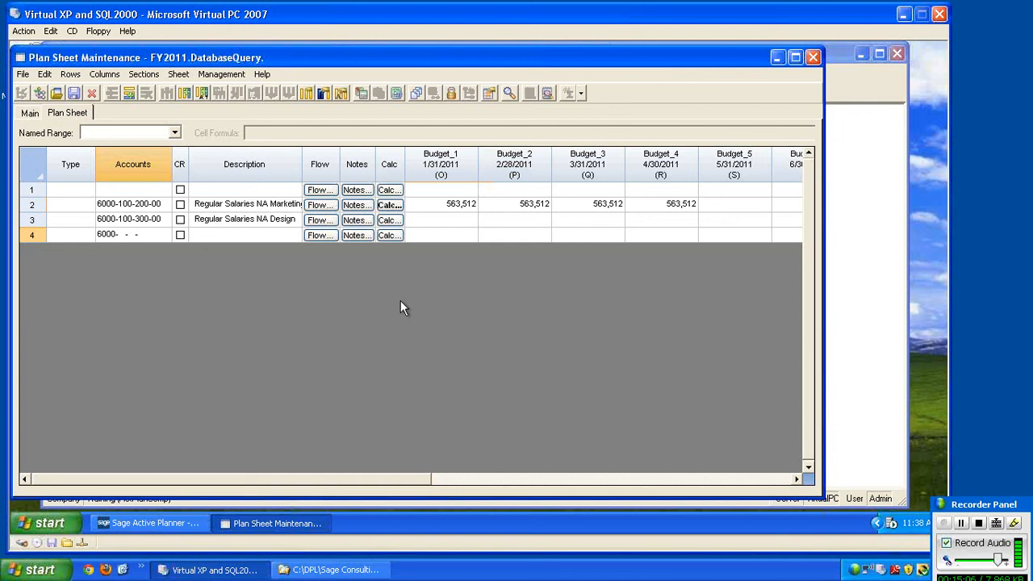
type("400-300-00")
key("Tab")
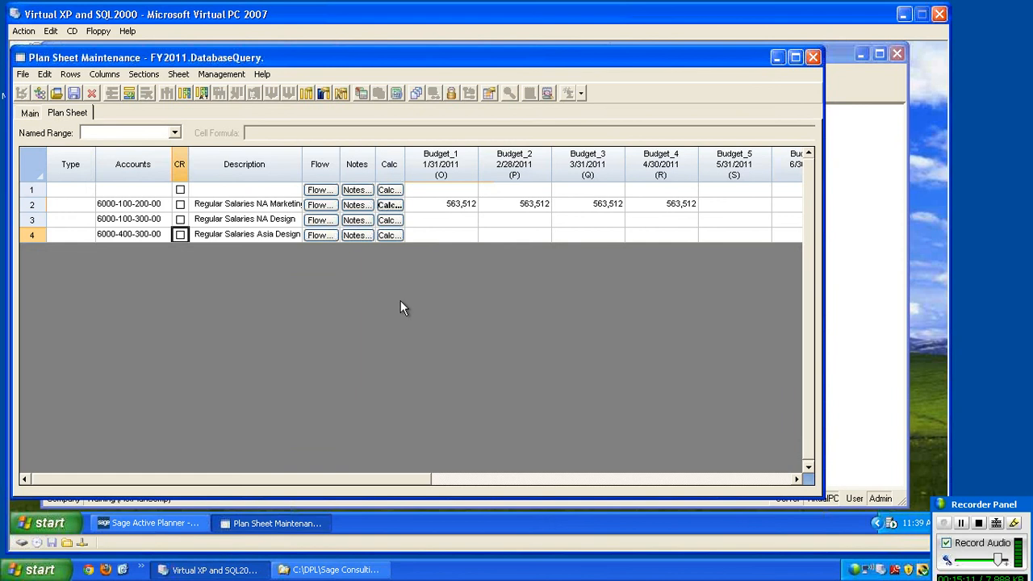
left_click(425, 206)
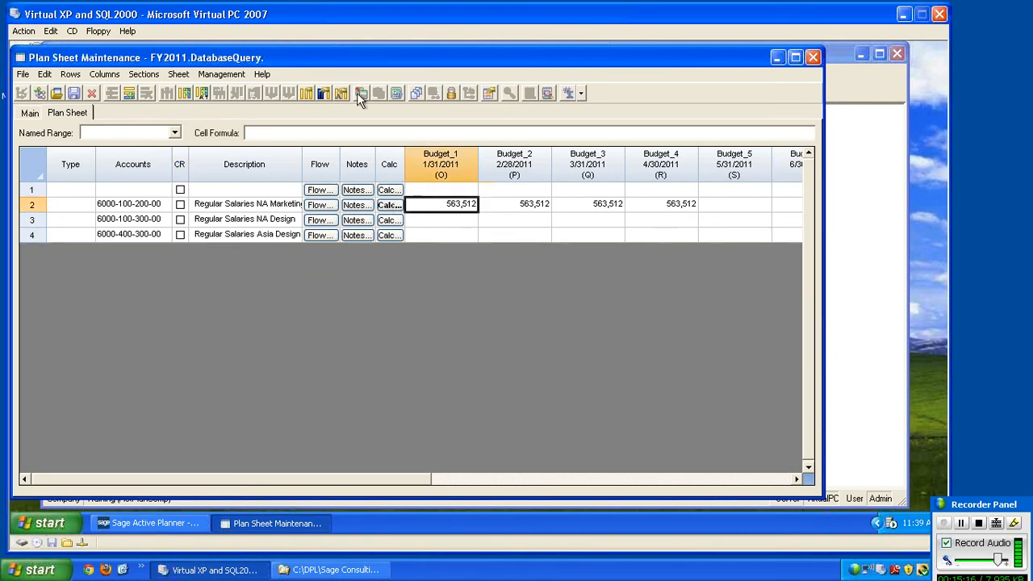
left_click_drag(427, 223, 425, 238)
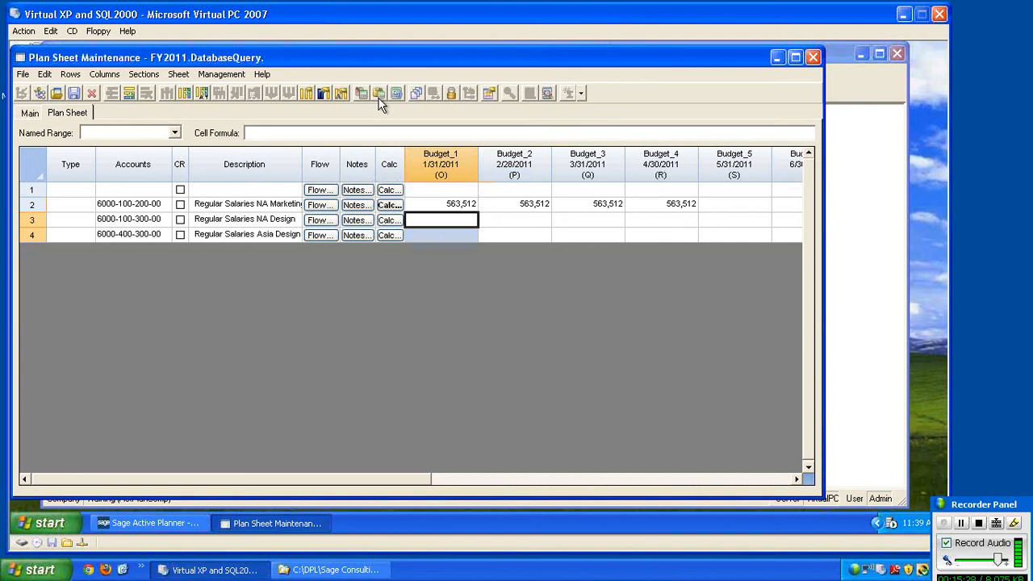
left_click(445, 218)
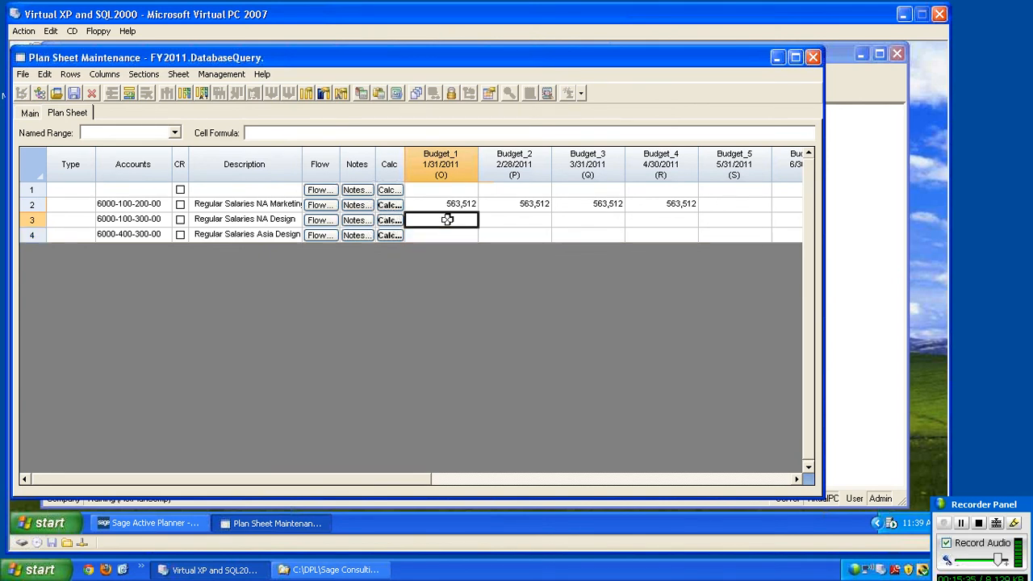
left_click(396, 93)
left_click(448, 329)
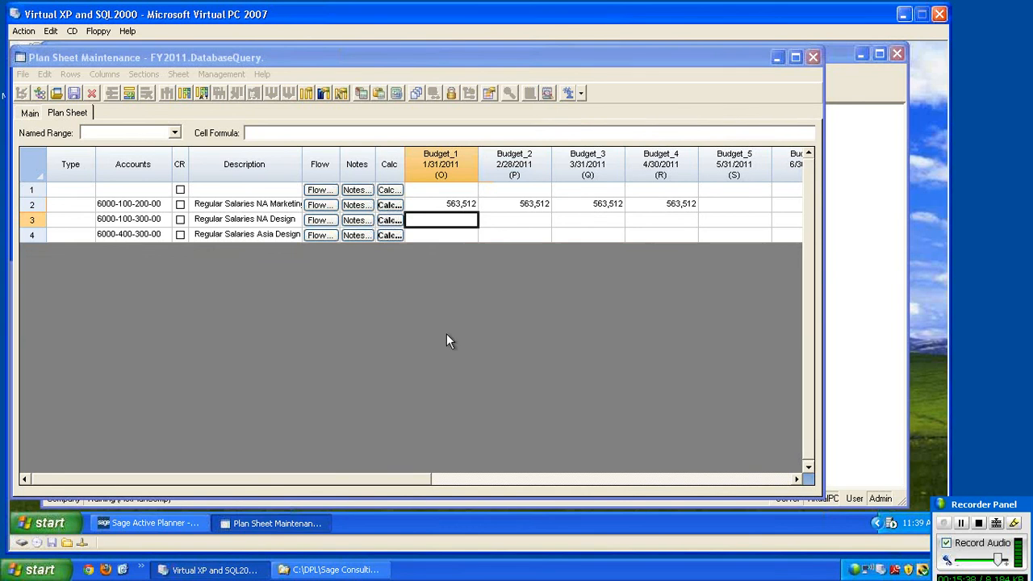
left_click(405, 420)
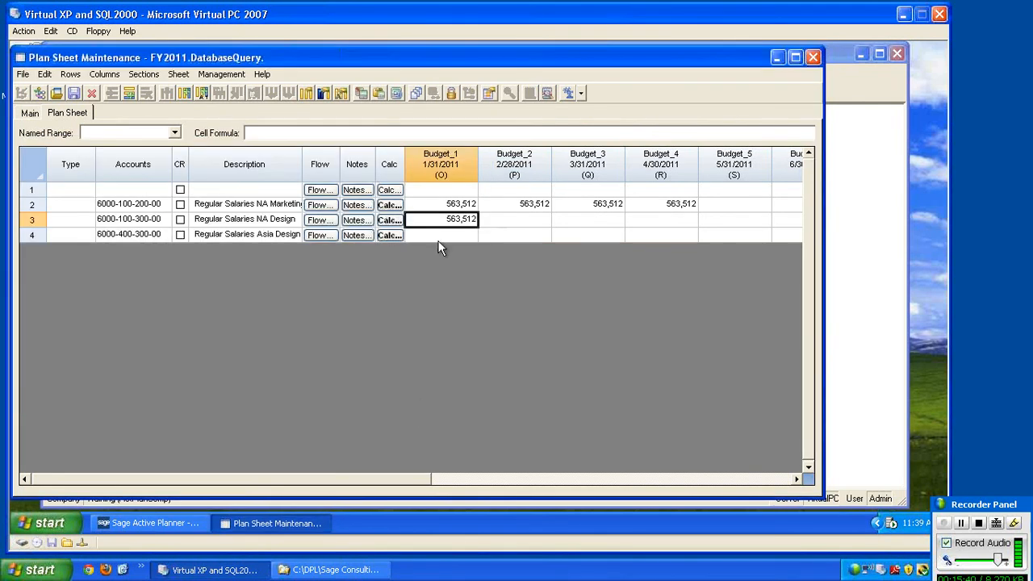
Compare the account numbers in rows 2 to 4 with the Budget_1 amounts to check the location and department segments.
left_click(142, 218)
left_click(141, 205)
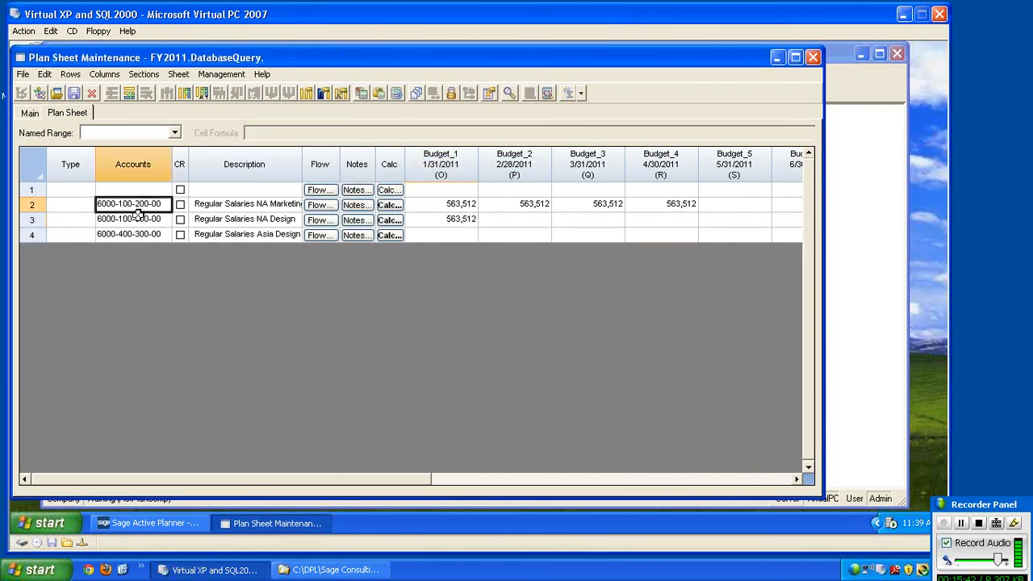
left_click(139, 217)
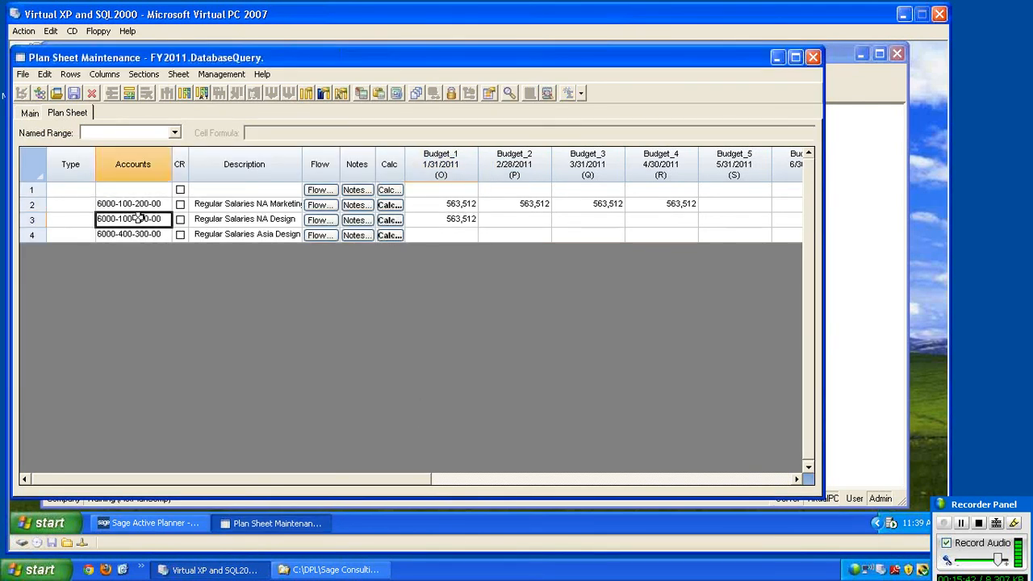
left_click(461, 218)
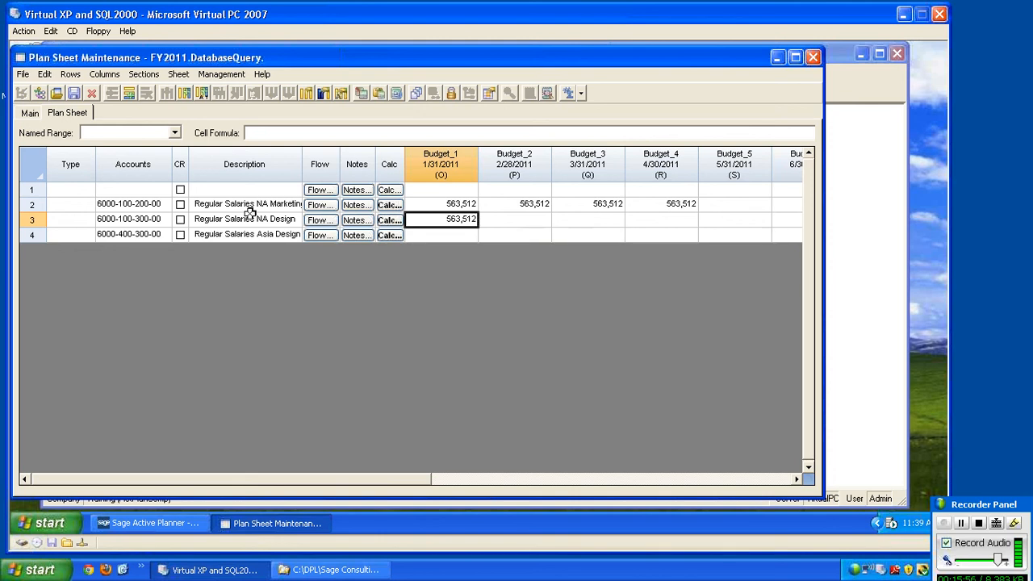
left_click(142, 220)
left_click(123, 235)
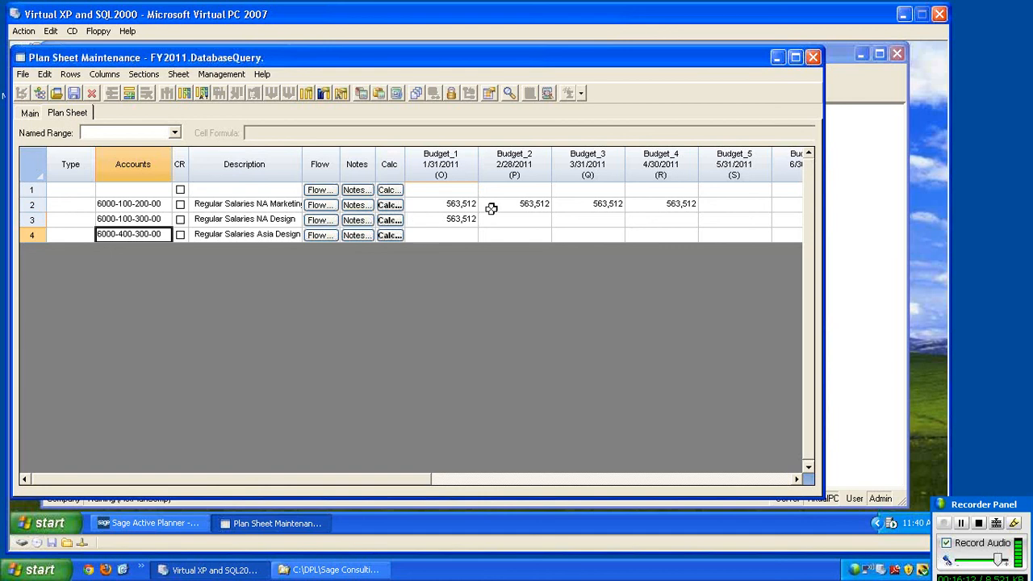
left_click(396, 205)
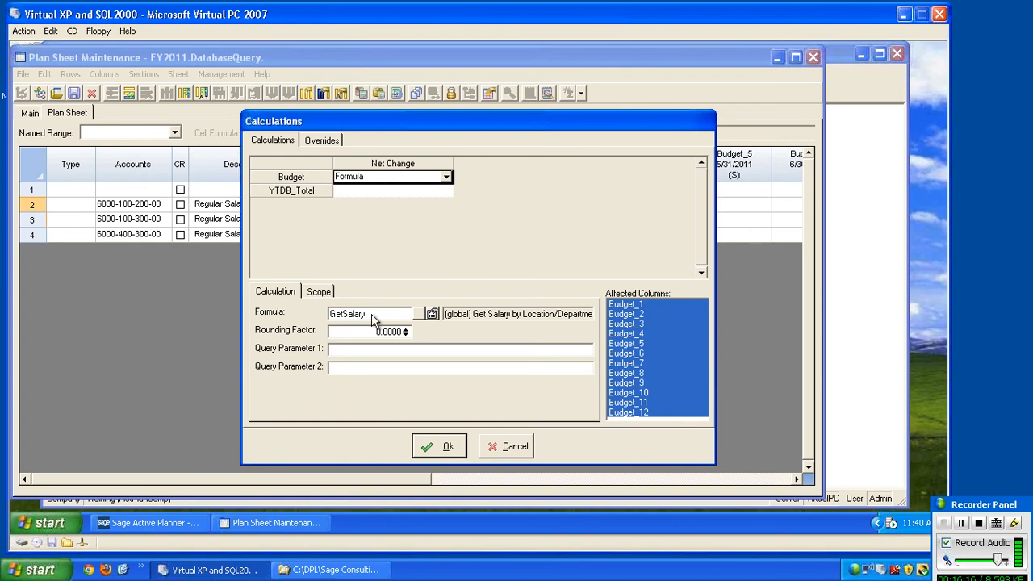
left_click(433, 314)
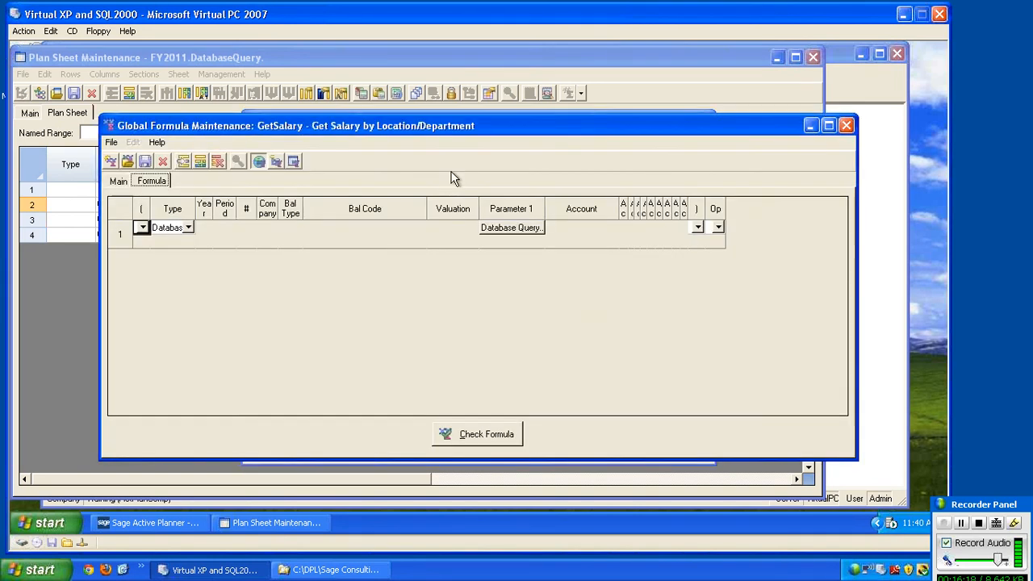
left_click(507, 229)
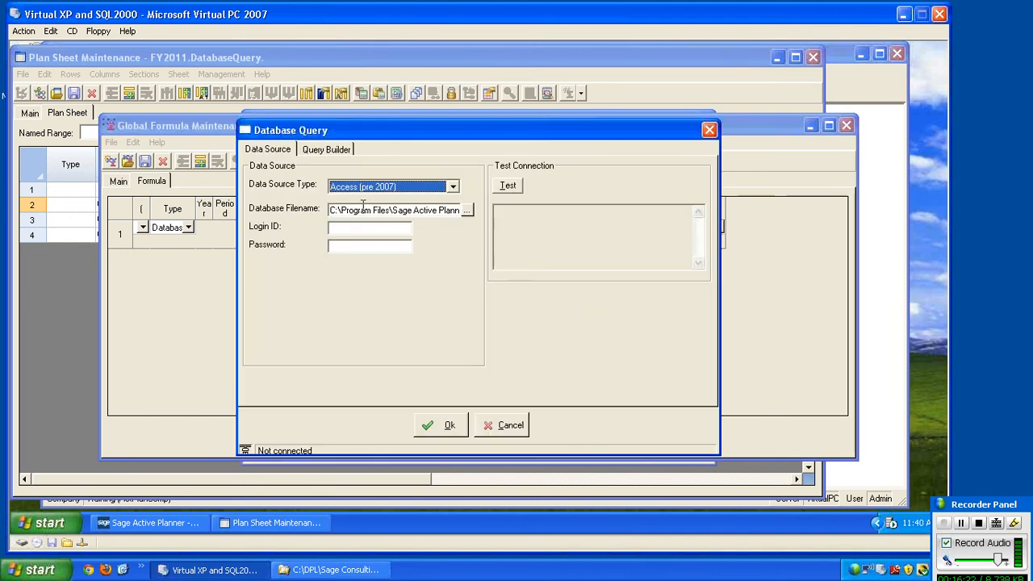
left_click(513, 193)
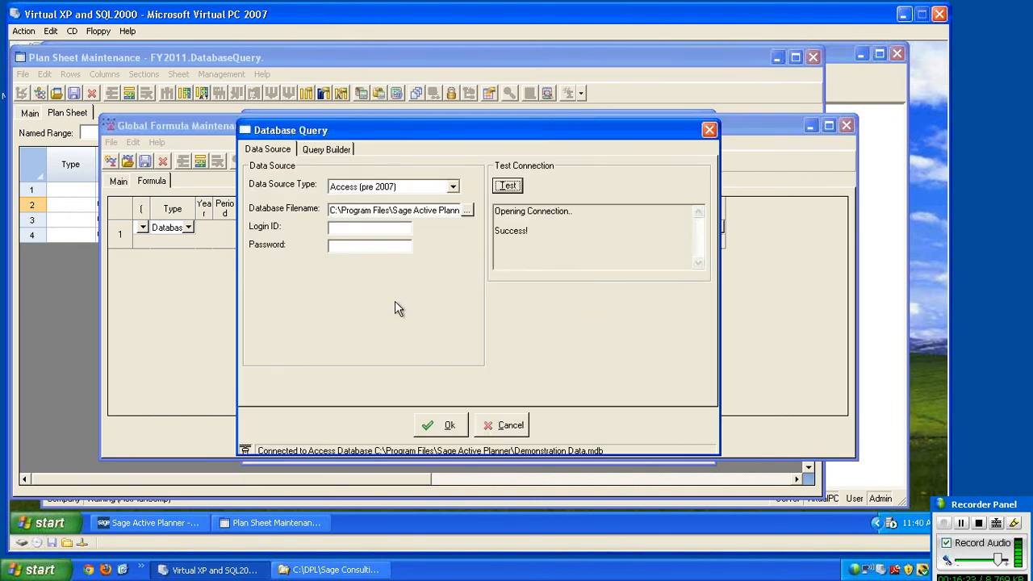
Divide the query's summed pay rate by 12, making the SELECT clause SUM(LastAnnualizedPayRate)/12.
left_click(349, 150)
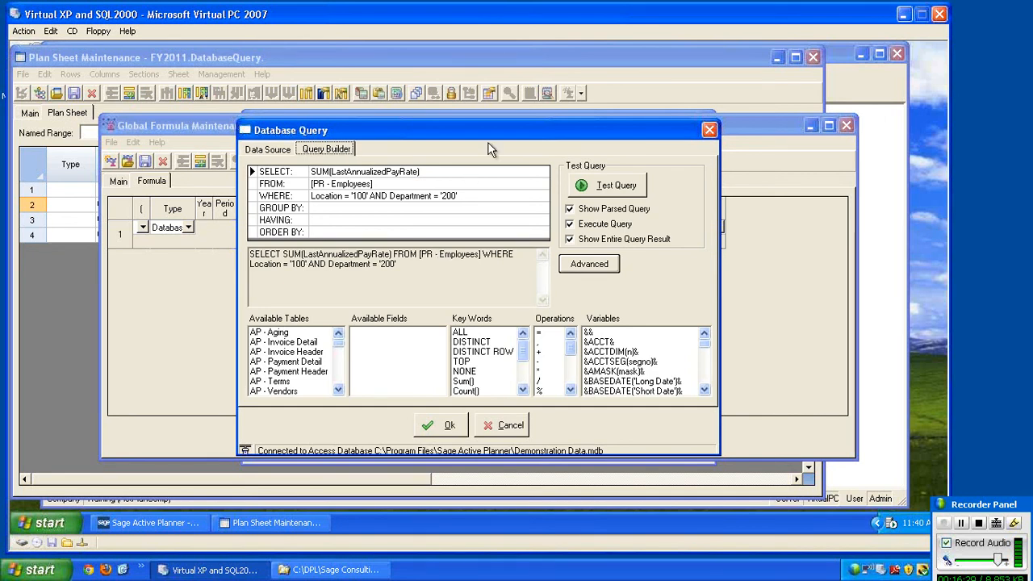
left_click(434, 171)
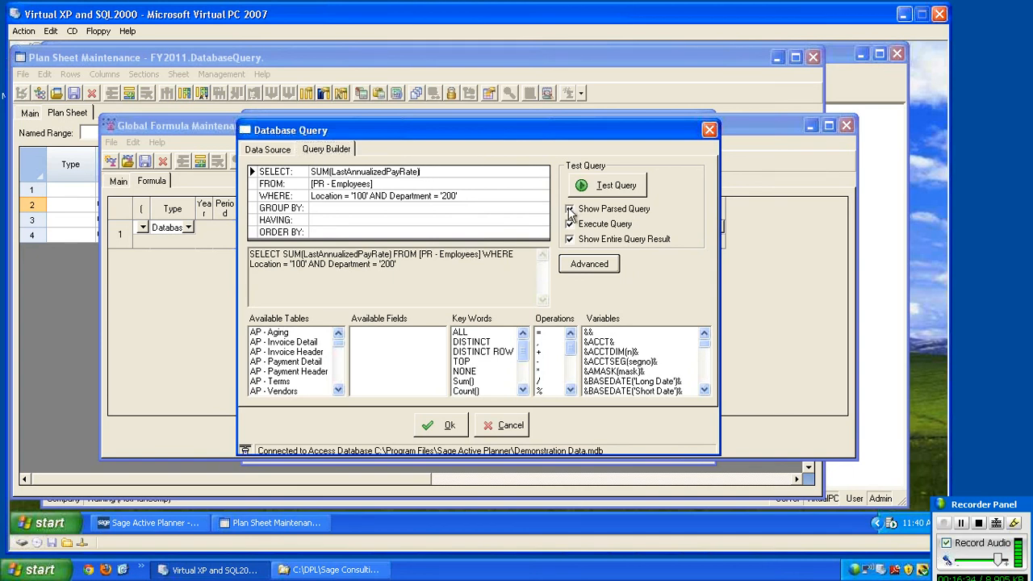
type("/")
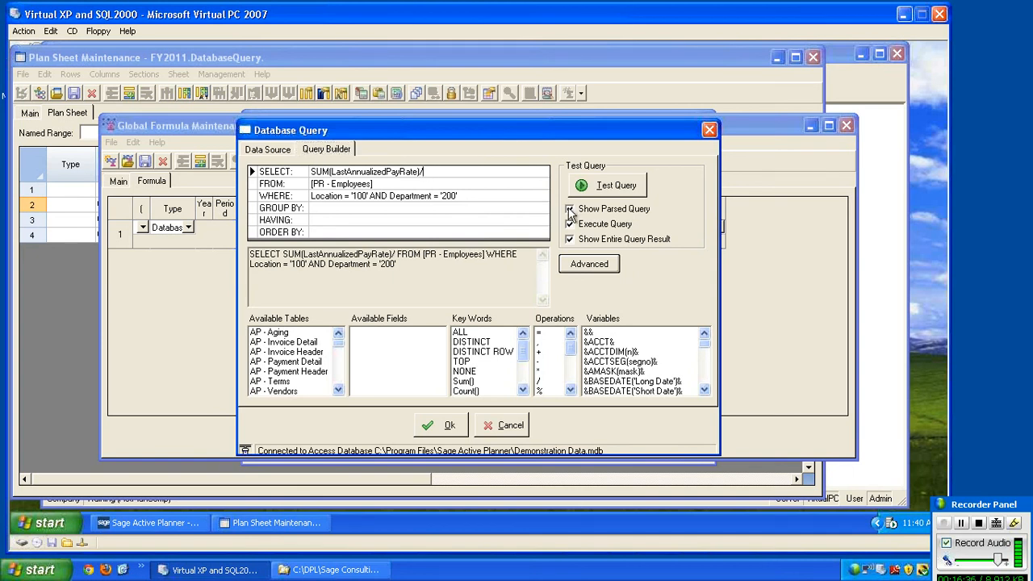
type("12")
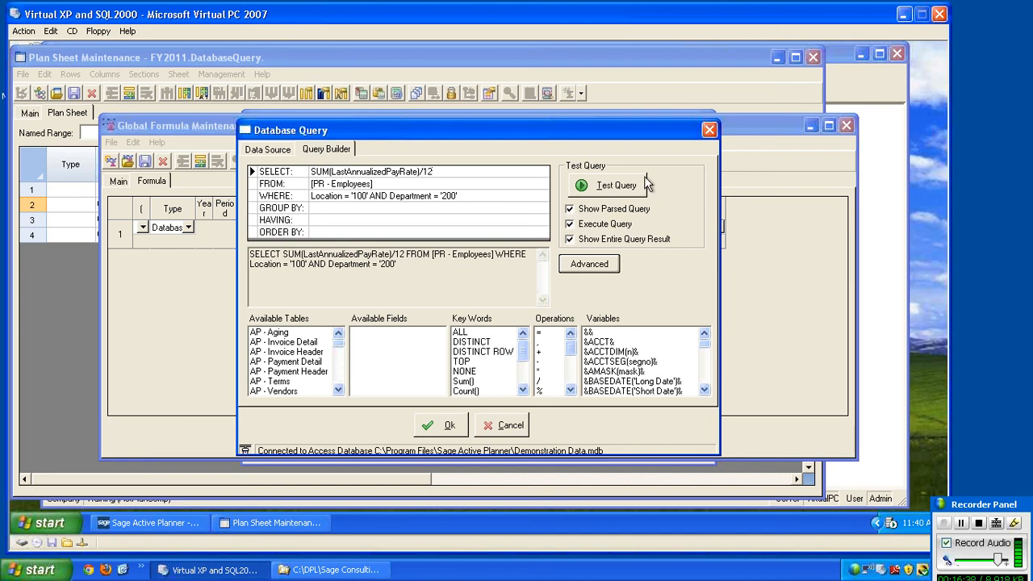
Test the monthly salary query with the default test variables and close the result windows.
left_click(621, 189)
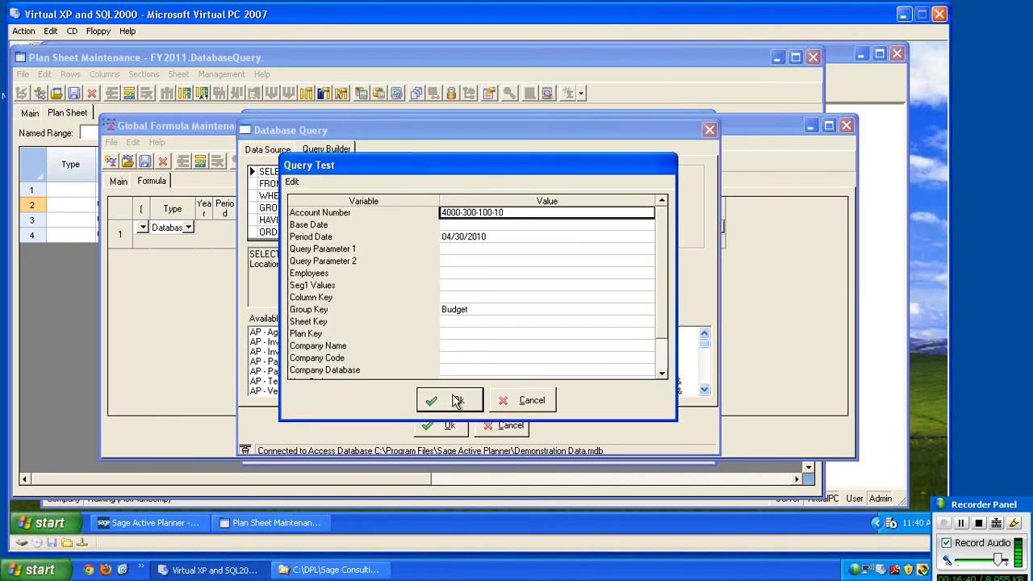
left_click(452, 401)
left_click(429, 409)
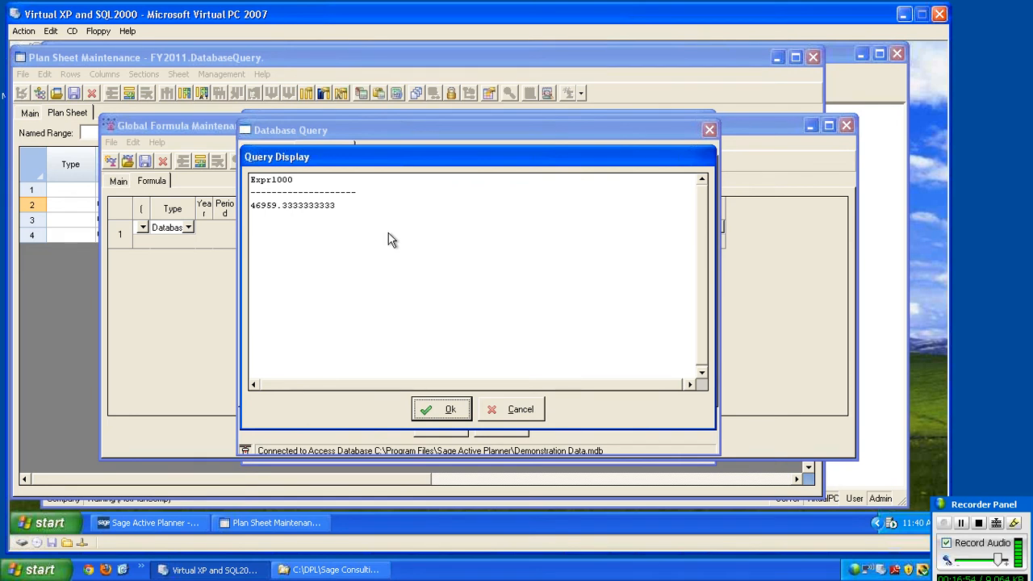
left_click(438, 408)
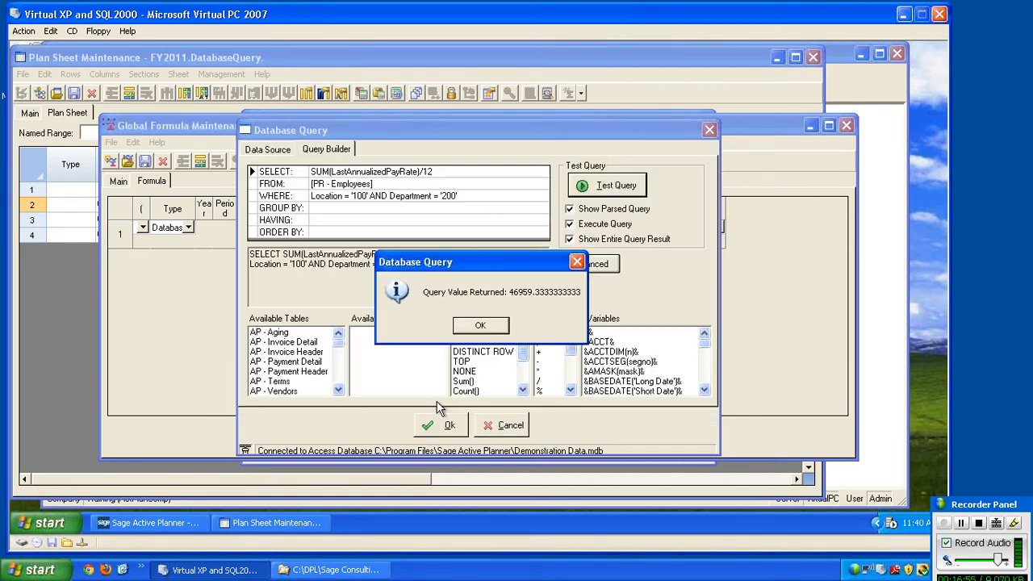
left_click(484, 327)
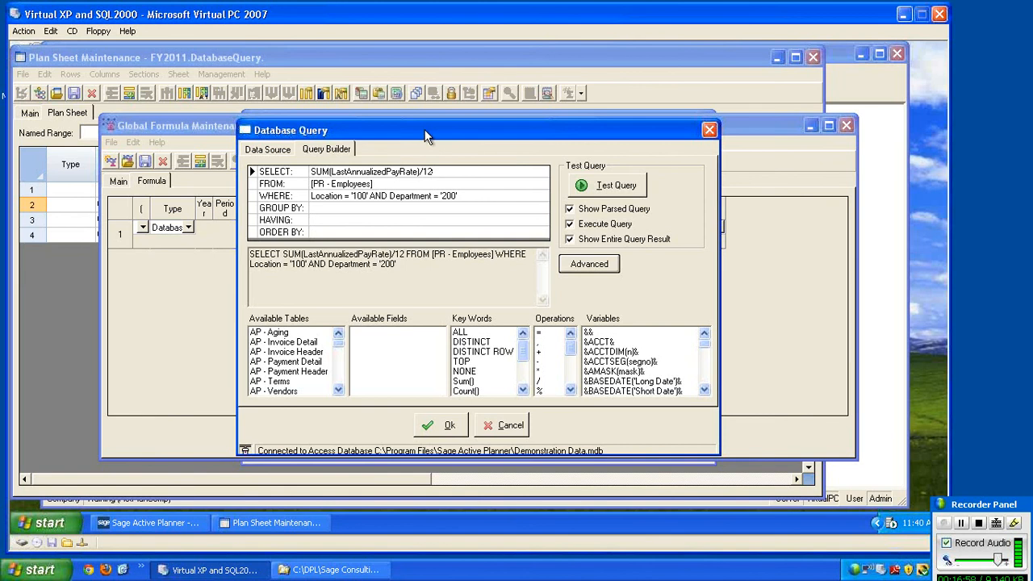
Replace the fixed location '100' in the WHERE clause with the account segment variable &ACCTSEG(2)&.
left_click_drag(412, 134, 400, 117)
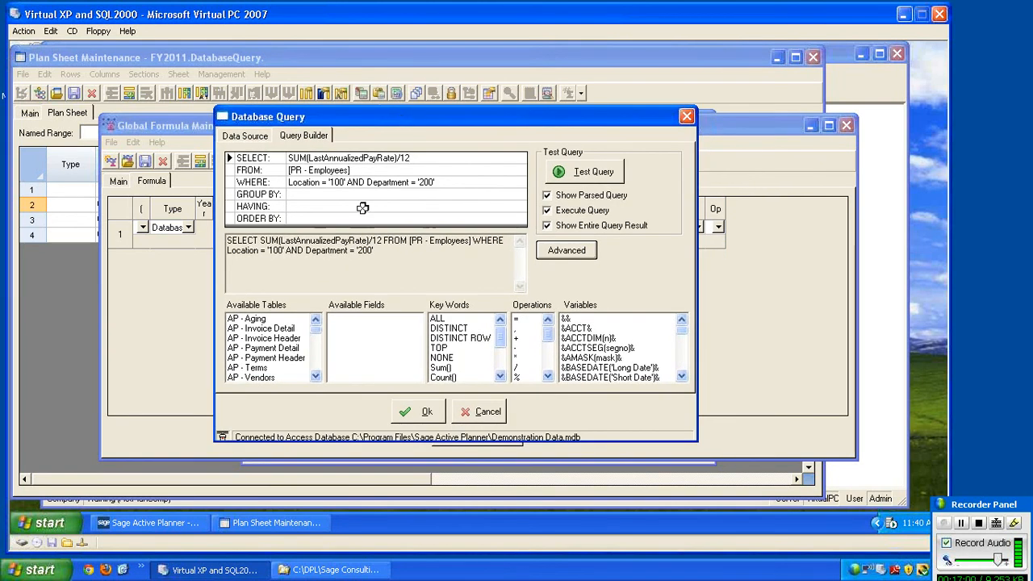
left_click(343, 182)
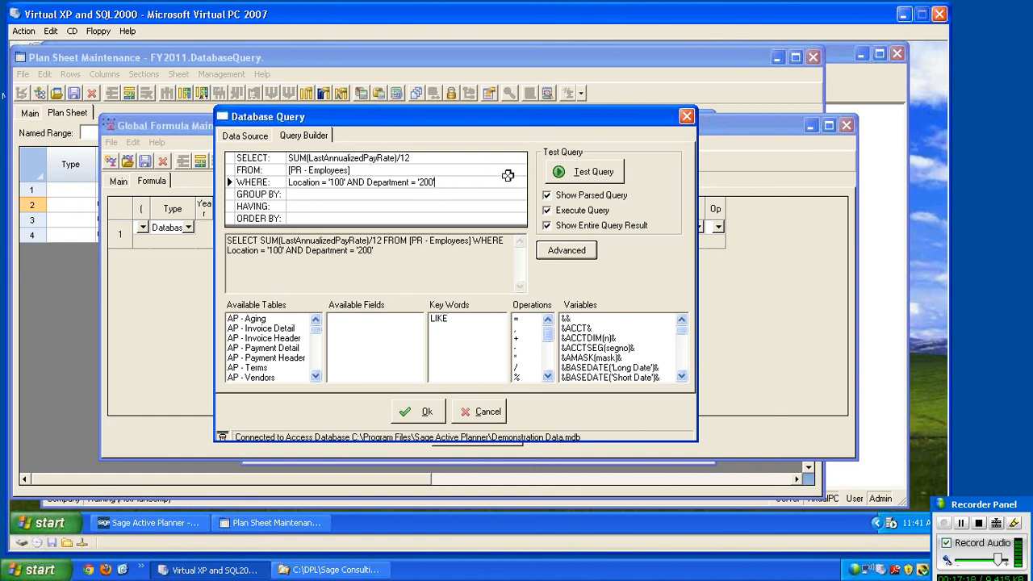
left_click(345, 181)
key("BackSpace")
key("BackSpace")
key("BackSpace")
key("BackSpace")
key("BackSpace")
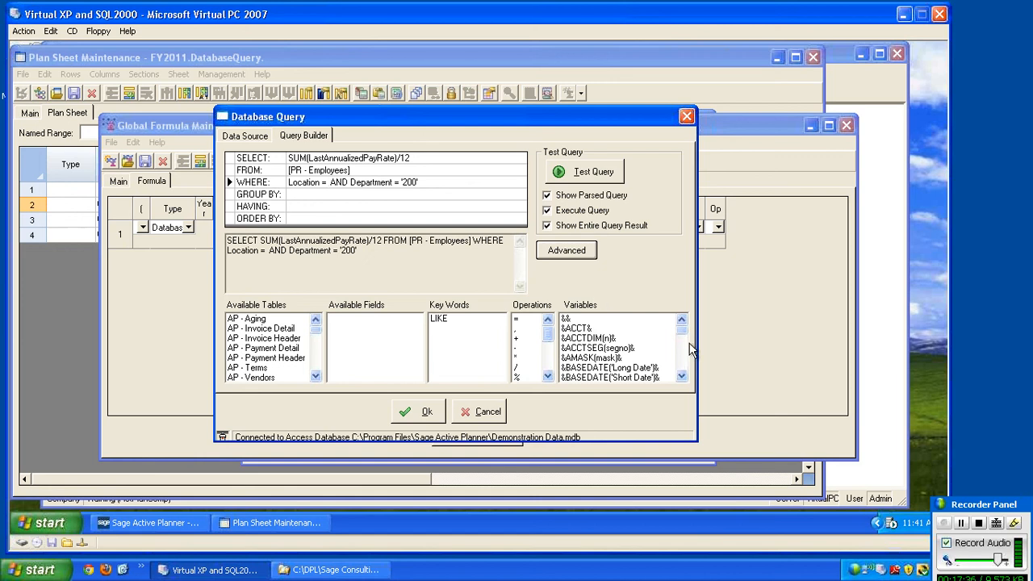
left_click(682, 377)
left_click(682, 377)
left_click(681, 377)
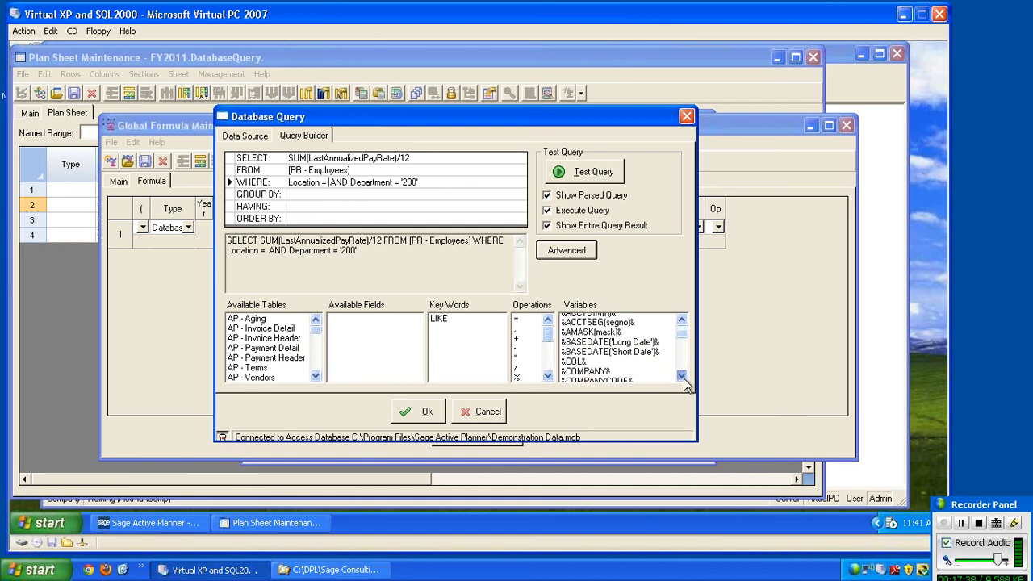
left_click(681, 377)
left_click(681, 377)
left_click(682, 322)
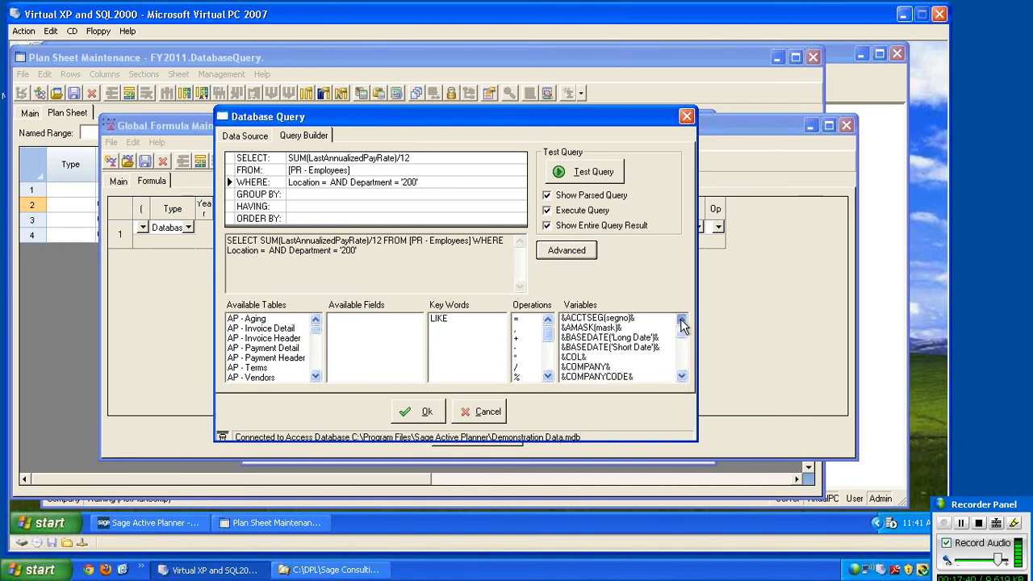
left_click(682, 322)
left_click(682, 322)
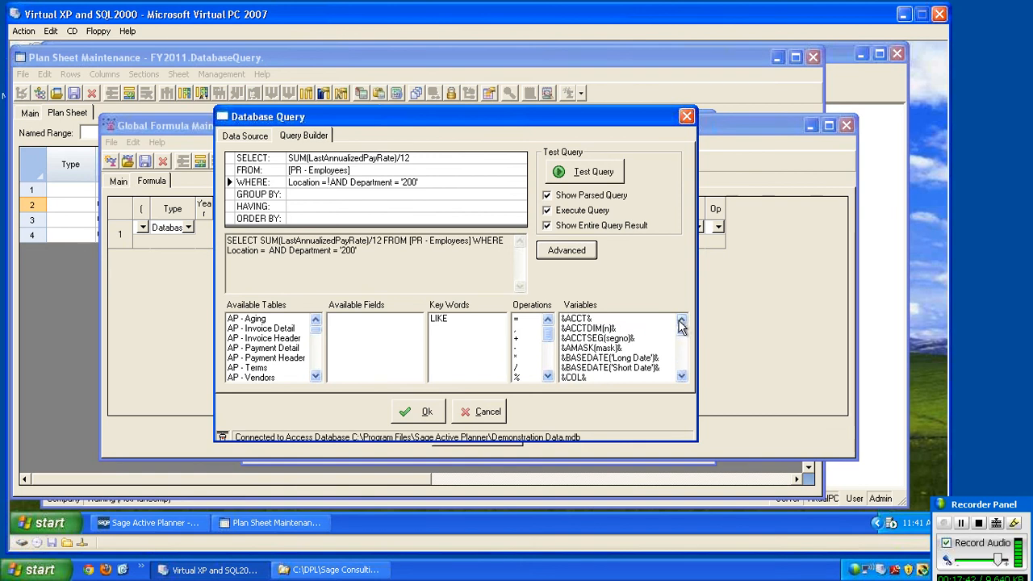
double_click(599, 339)
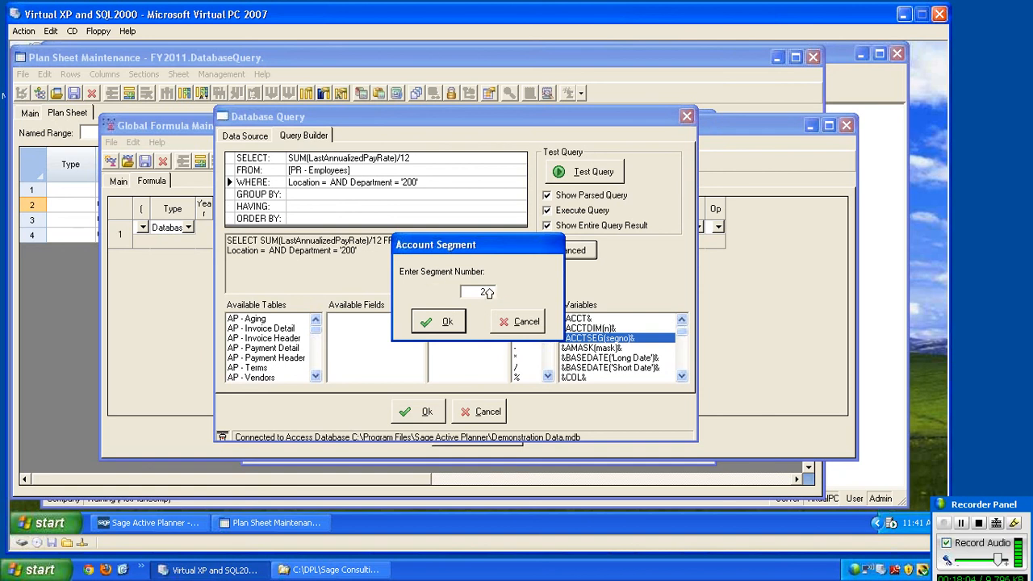
left_click(436, 323)
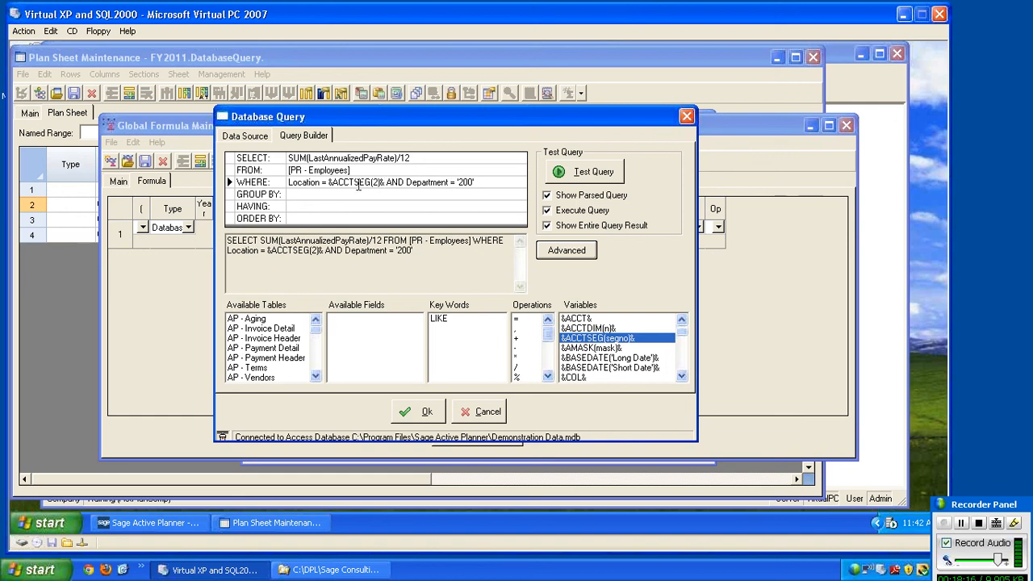
Replace the fixed department '200' in the WHERE clause with the account segment variable &ACCTSEG(3)&.
left_click(477, 184)
key("BackSpace")
key("BackSpace")
key("BackSpace")
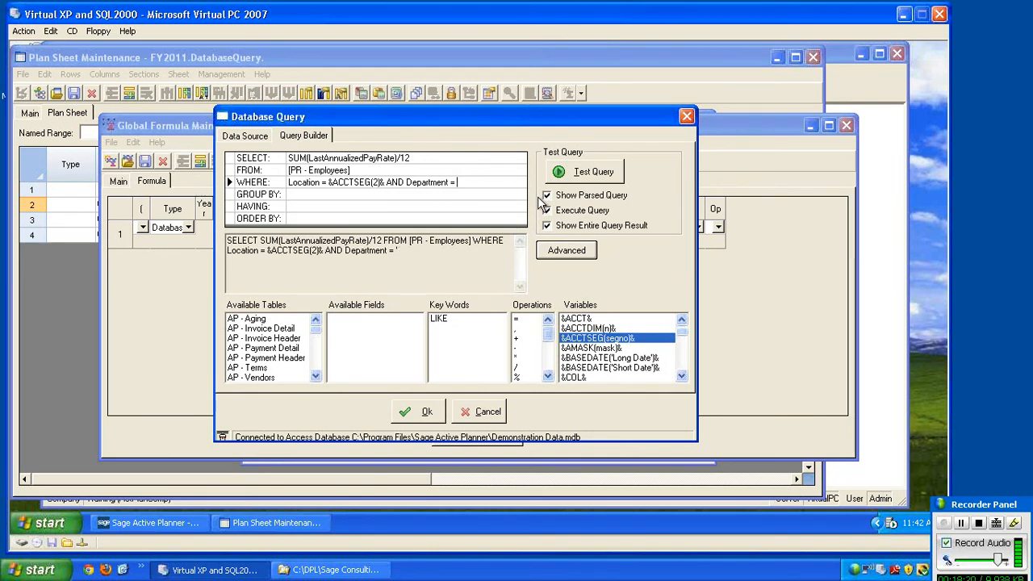
key("BackSpace")
double_click(601, 338)
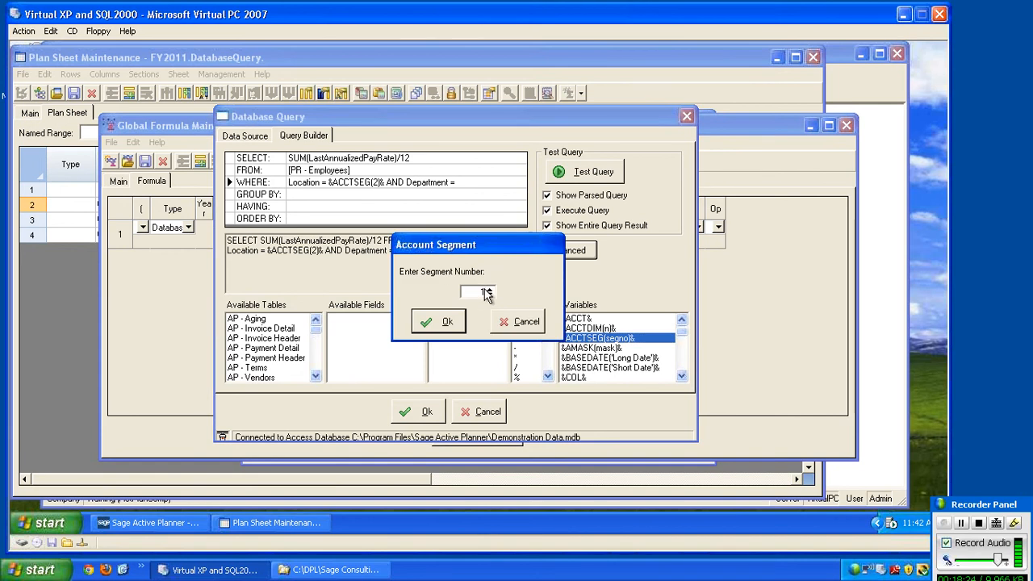
type("3")
left_click(446, 324)
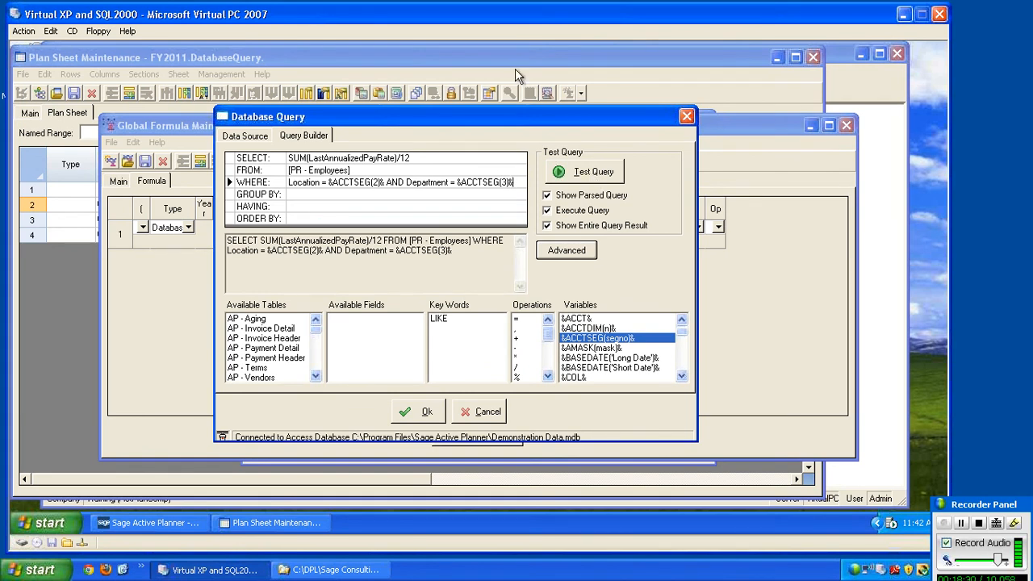
left_click(593, 173)
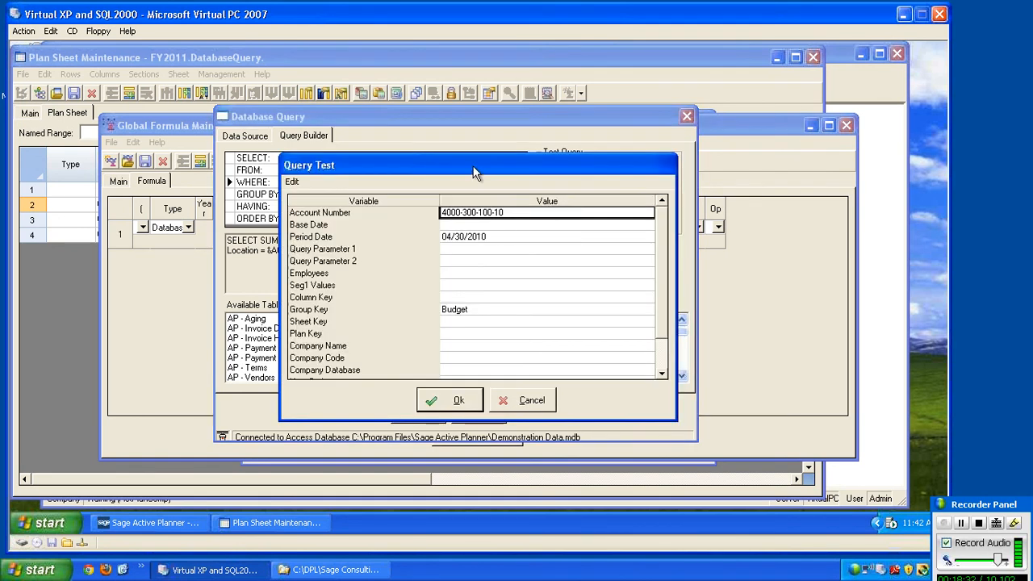
left_click_drag(480, 170, 481, 207)
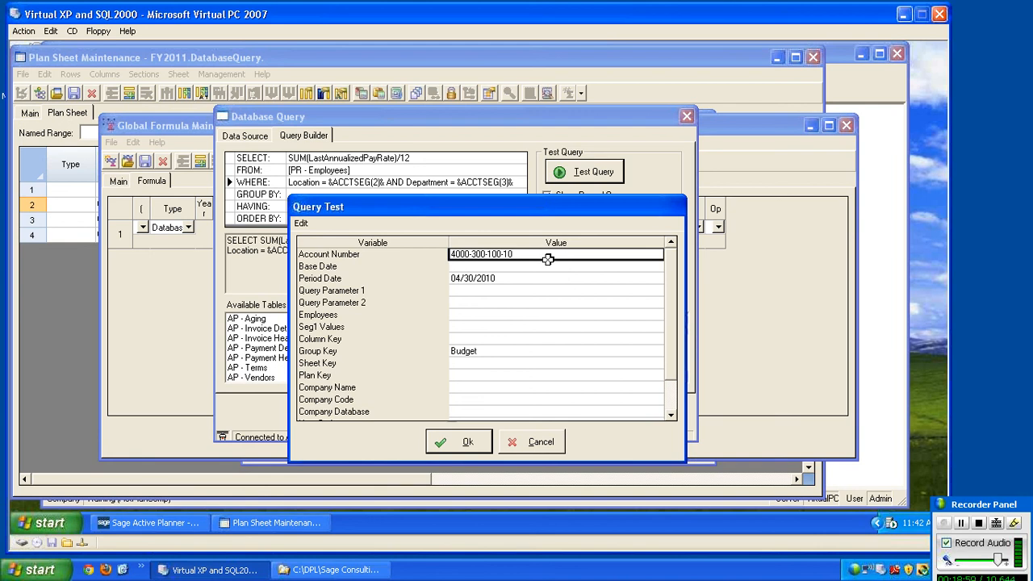
type("60")
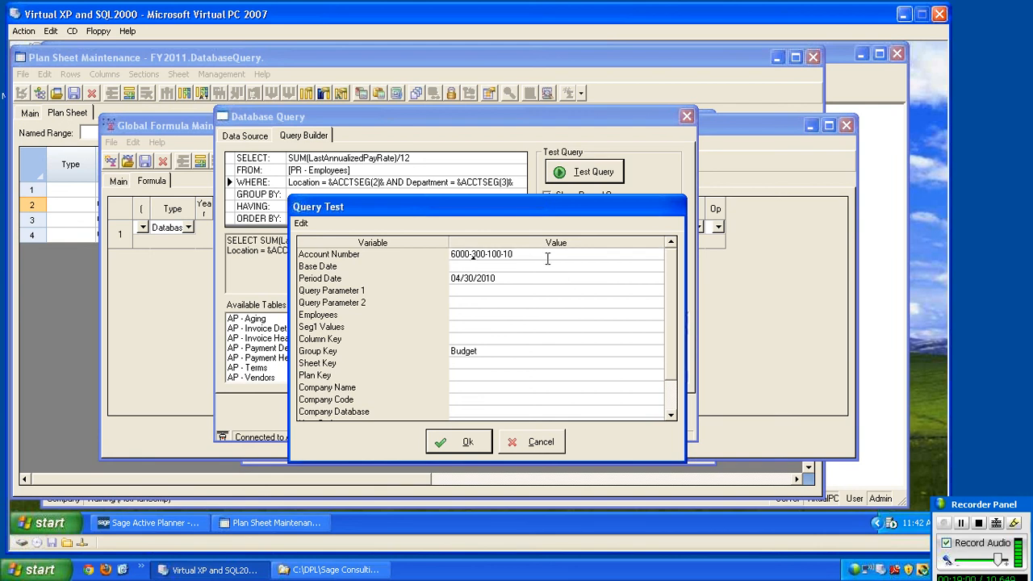
type("00-100-200-00")
left_click(456, 444)
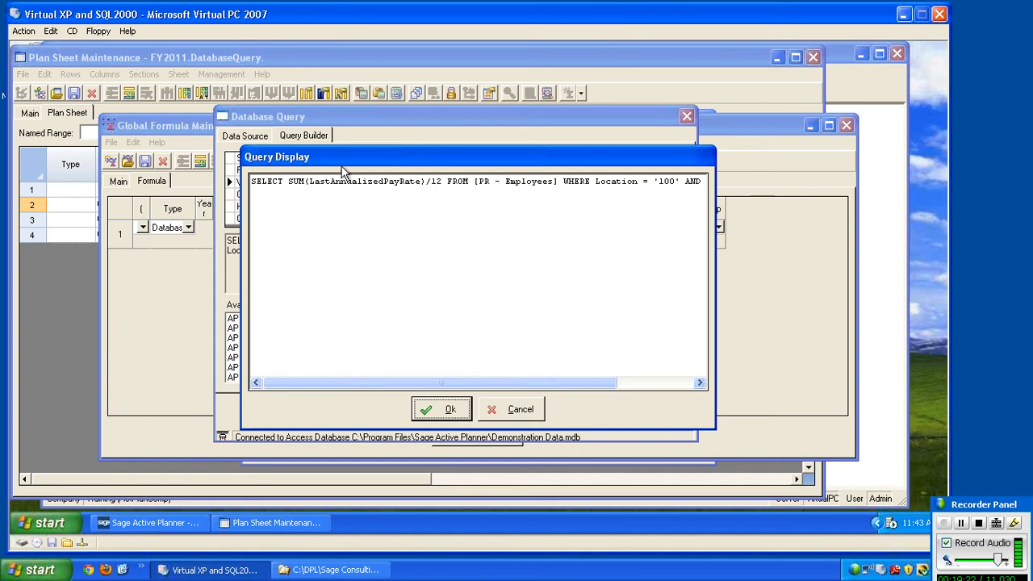
Check the Location and Department conditions in the parsed query, run it, and close the result windows.
left_click_drag(404, 388, 524, 393)
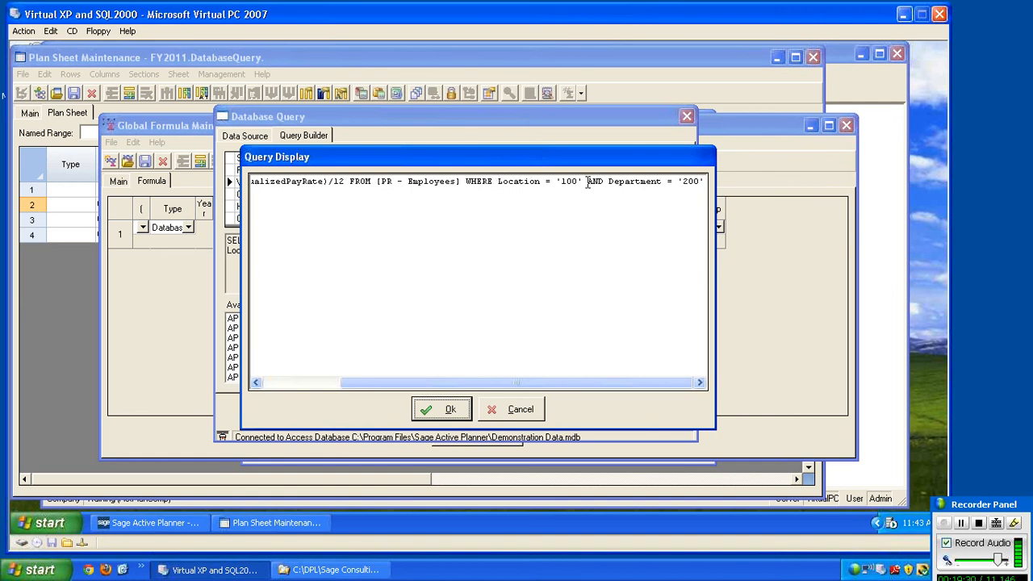
left_click_drag(586, 182, 493, 182)
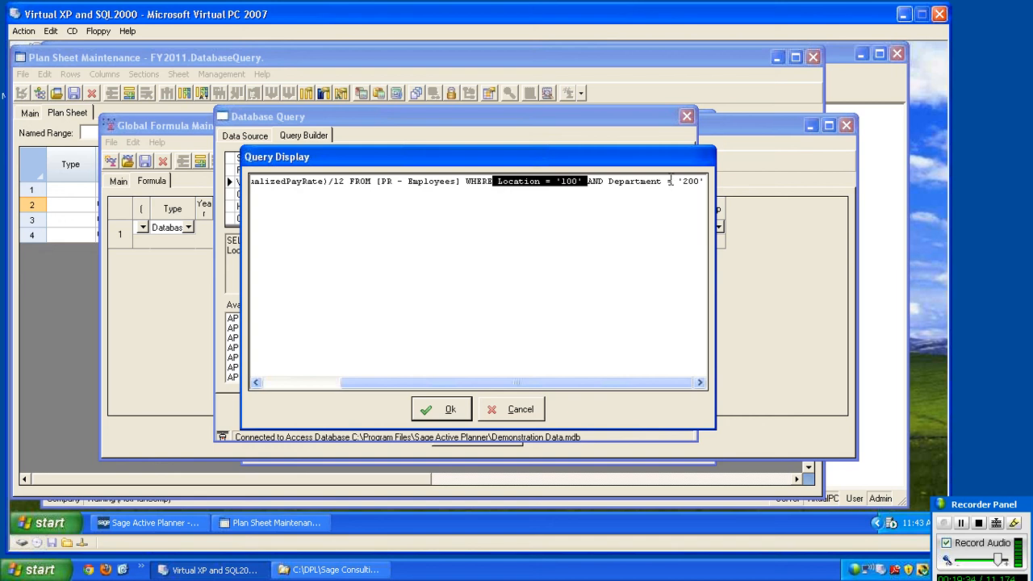
left_click_drag(671, 182, 711, 182)
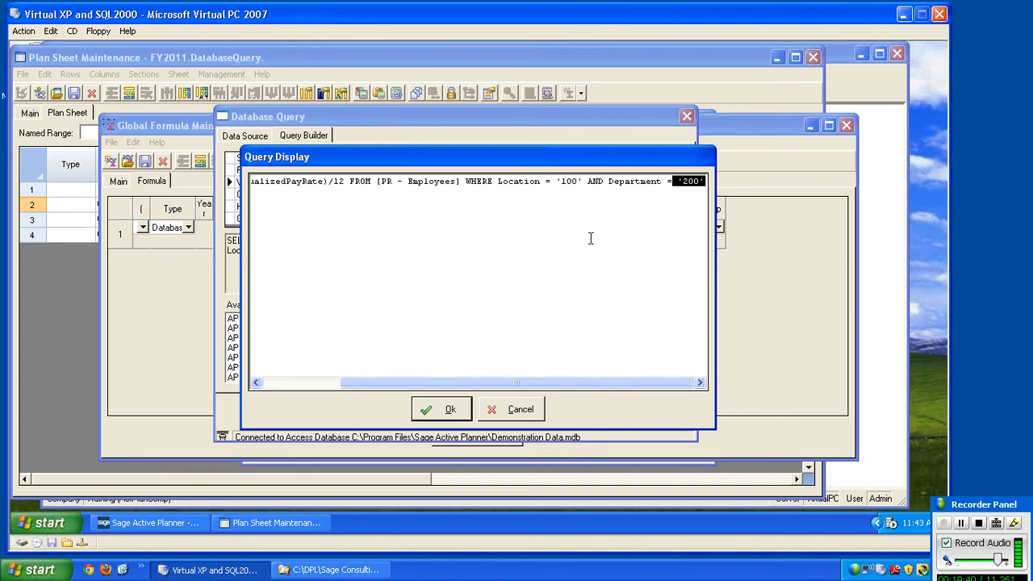
left_click(449, 411)
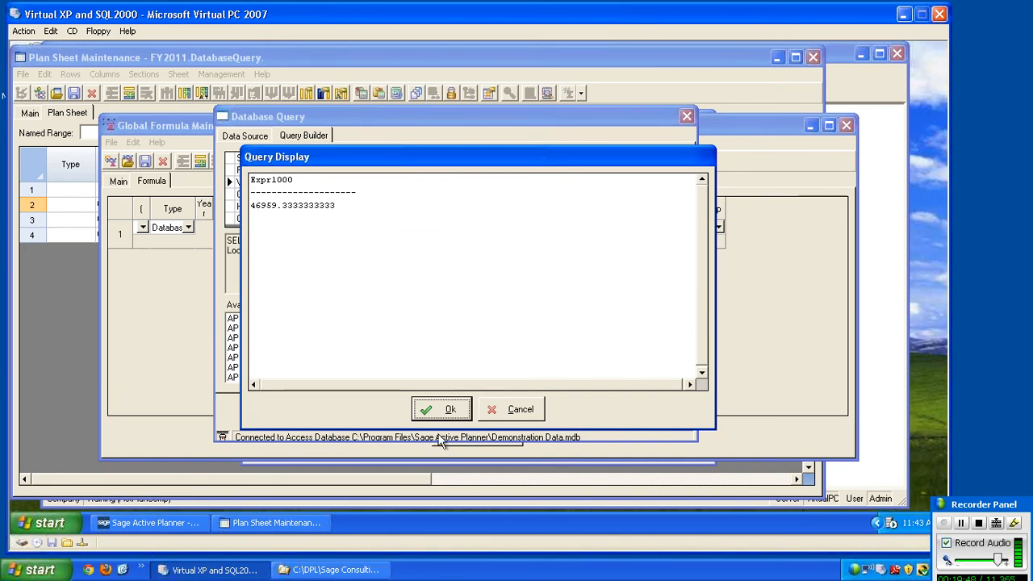
left_click(440, 410)
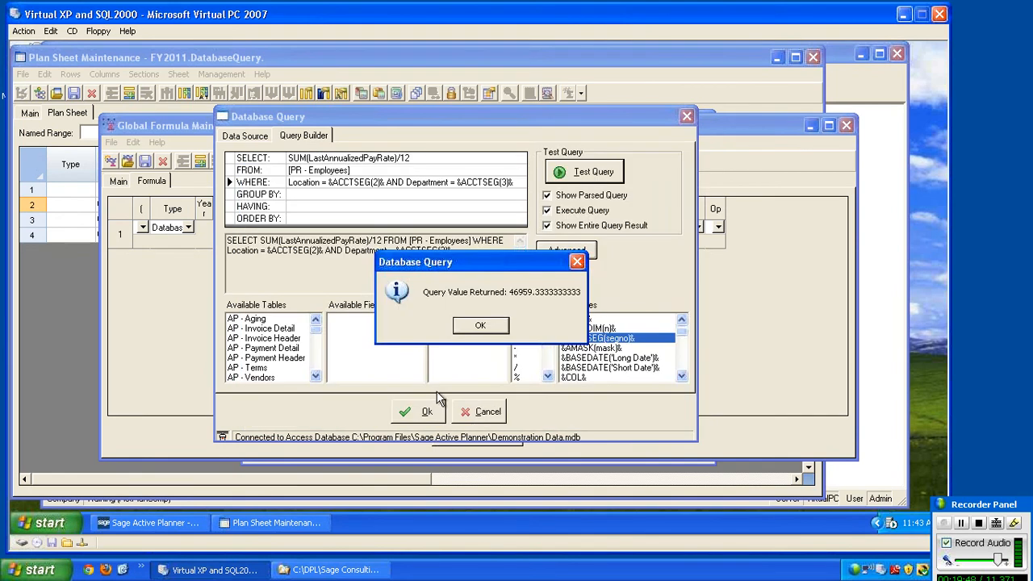
left_click(467, 327)
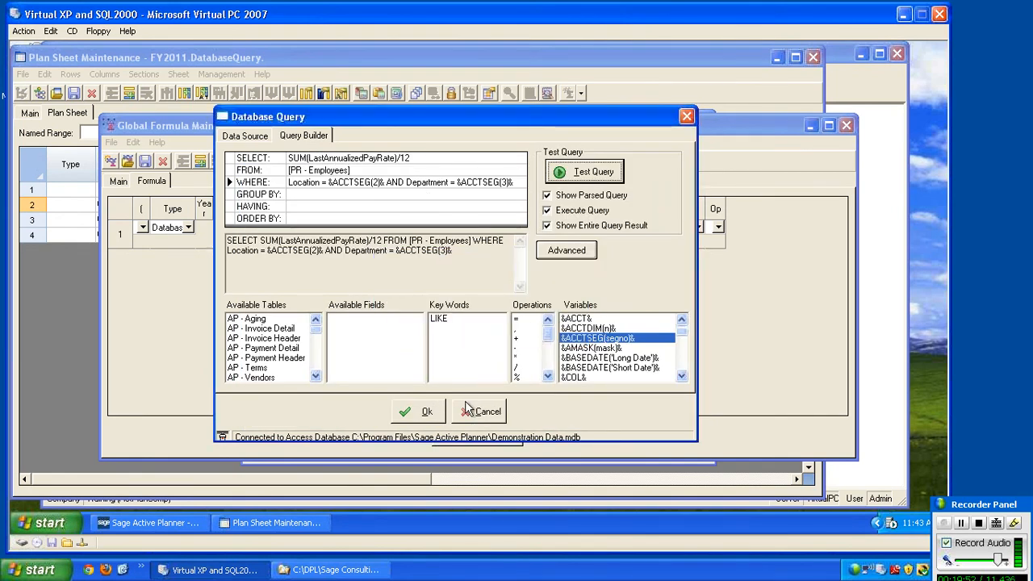
Save the database query changes, close the GetSalary formula, and accept the row's calculation settings.
left_click(427, 411)
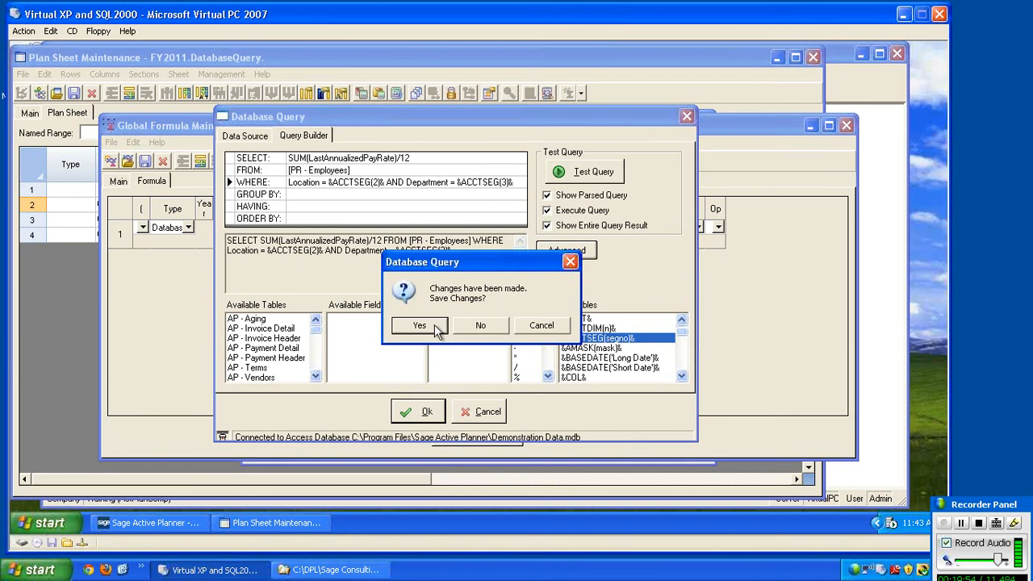
left_click(433, 326)
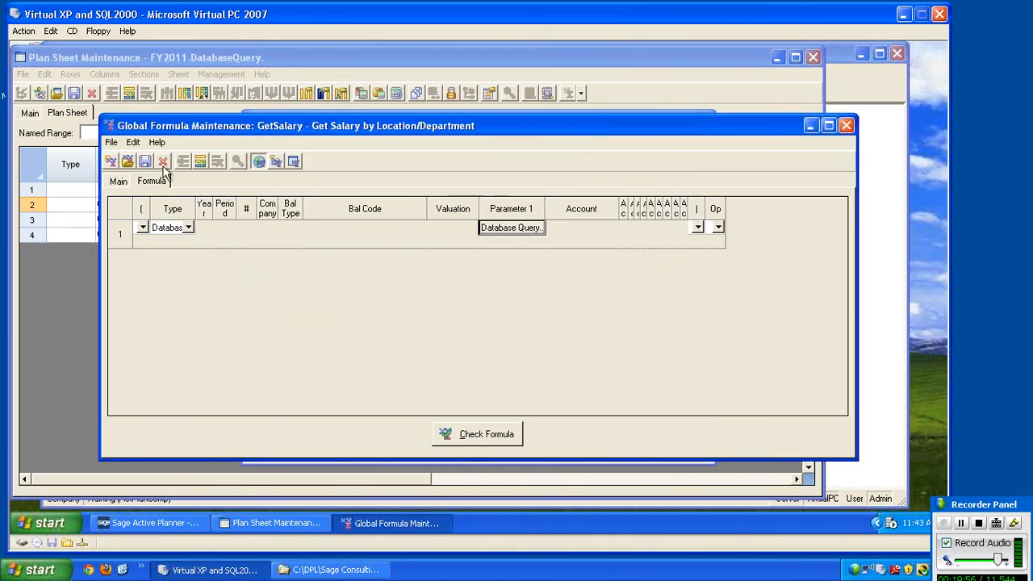
left_click(846, 125)
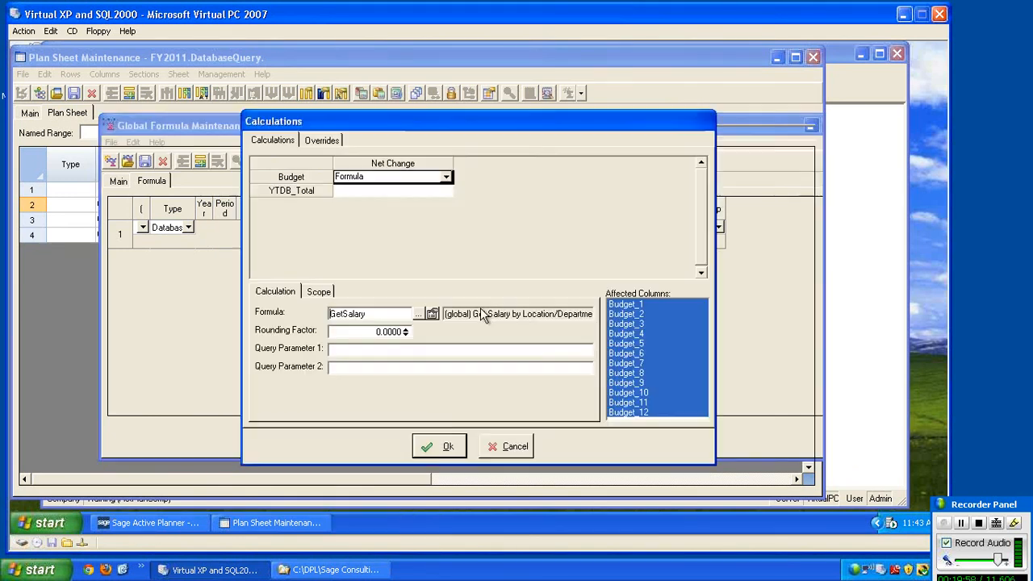
left_click(432, 447)
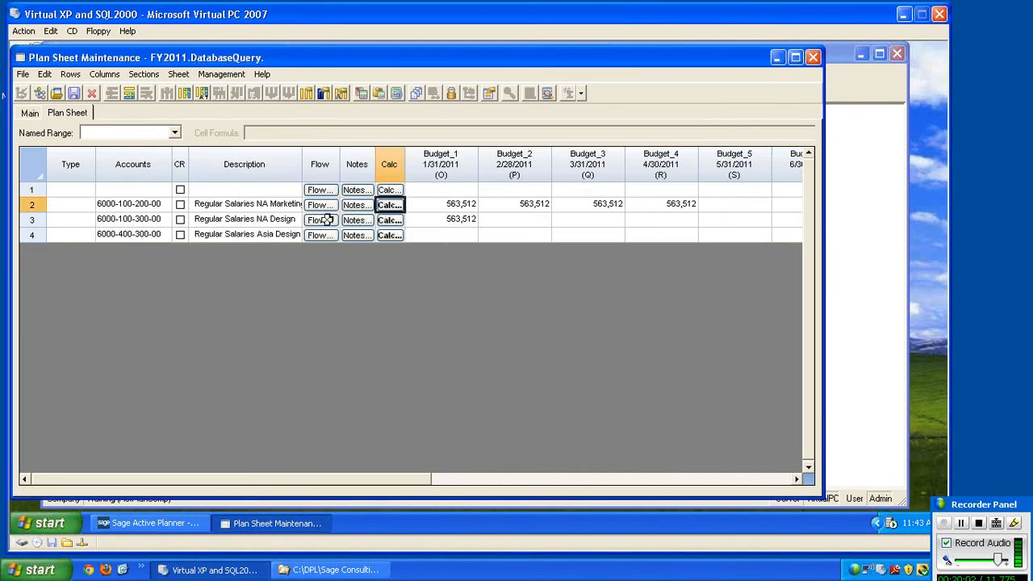
Refresh the Budget_1 calculations for the three salary rows and check each row's resulting amount.
left_click_drag(432, 208, 436, 232)
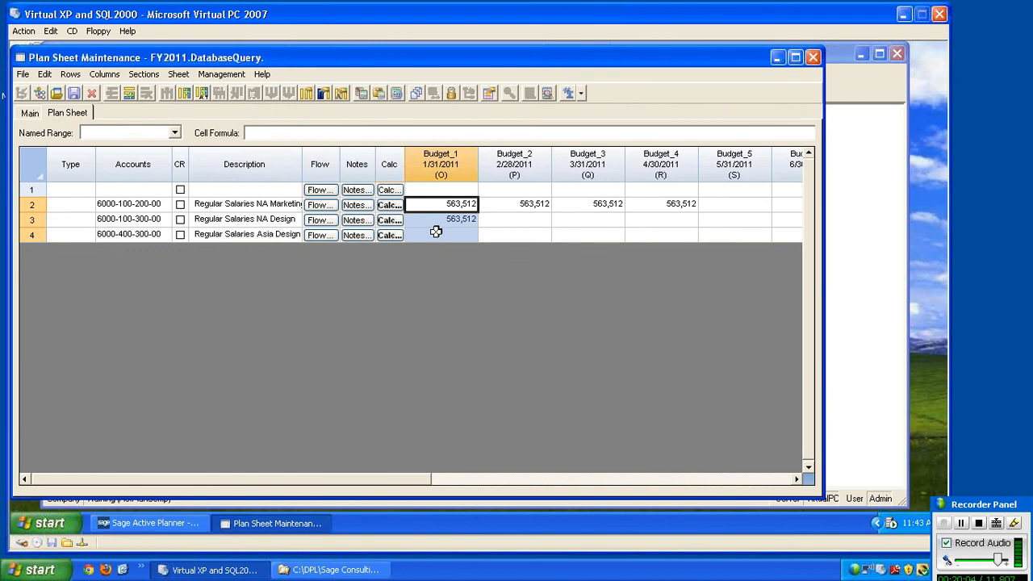
left_click(396, 94)
left_click(439, 325)
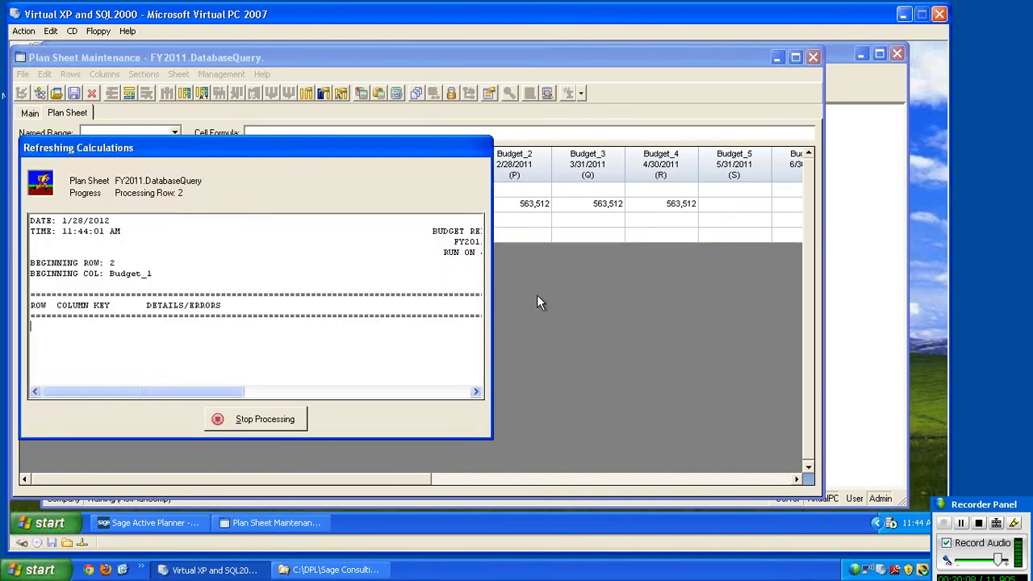
left_click(413, 420)
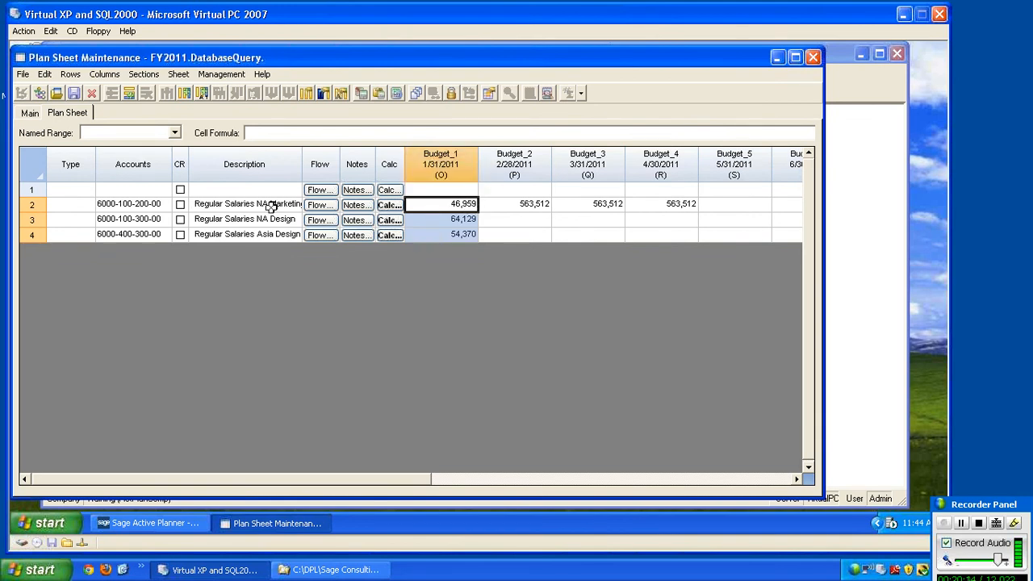
left_click(457, 205)
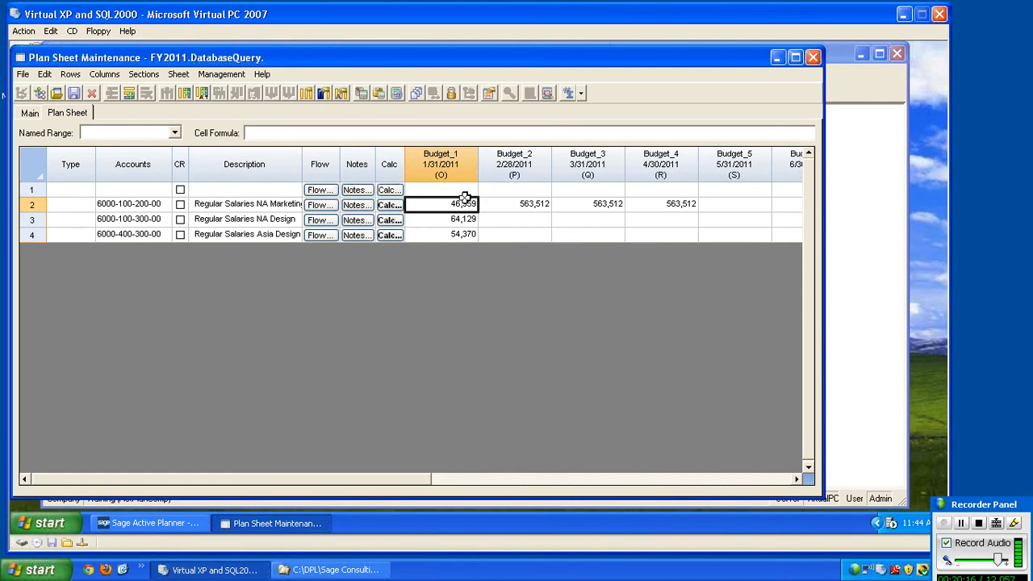
left_click(437, 219)
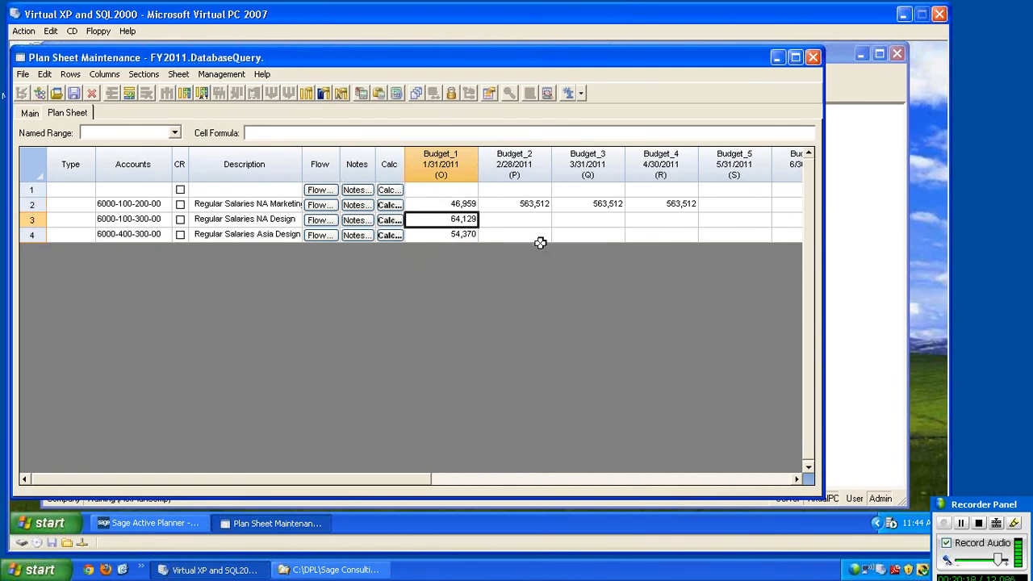
left_click(430, 234)
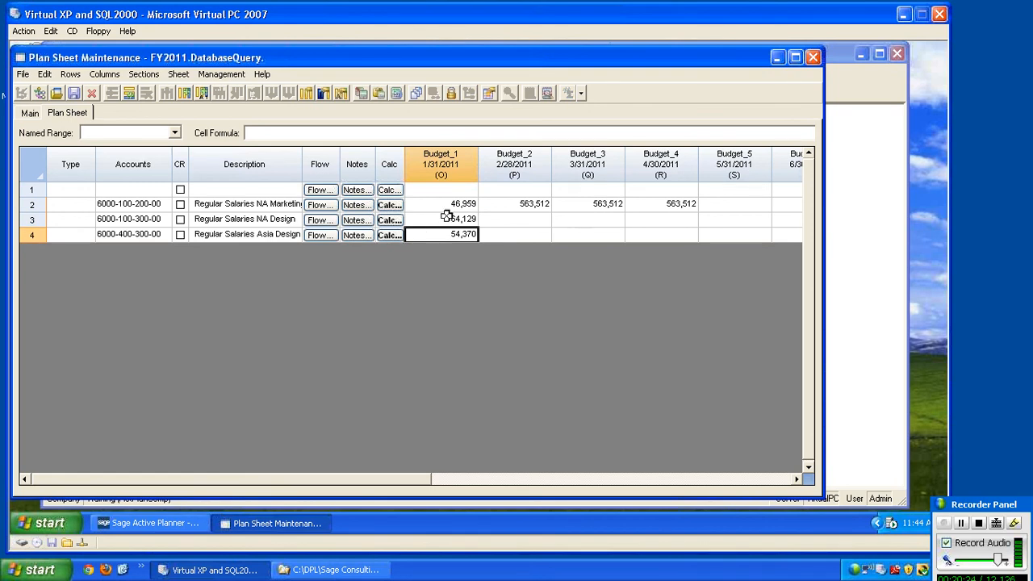
Recalculate all budget periods for the three salary rows and close the refresh log.
left_click_drag(32, 203, 32, 234)
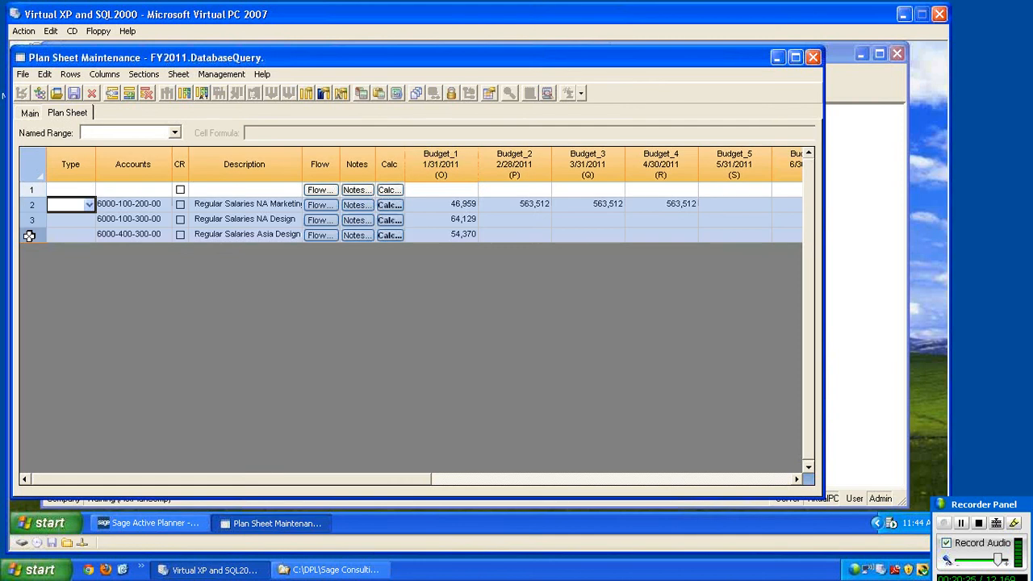
left_click(397, 94)
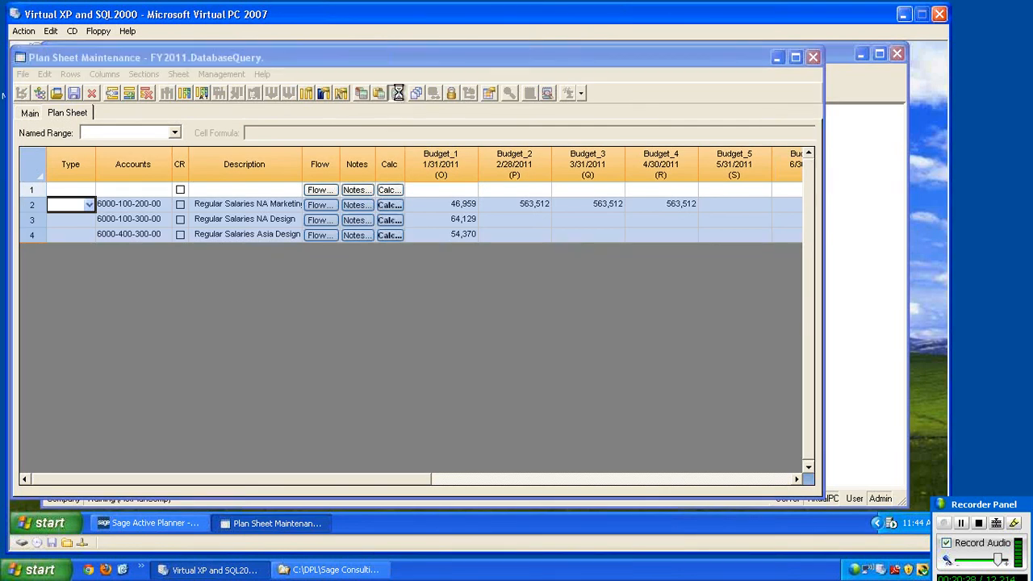
left_click(444, 327)
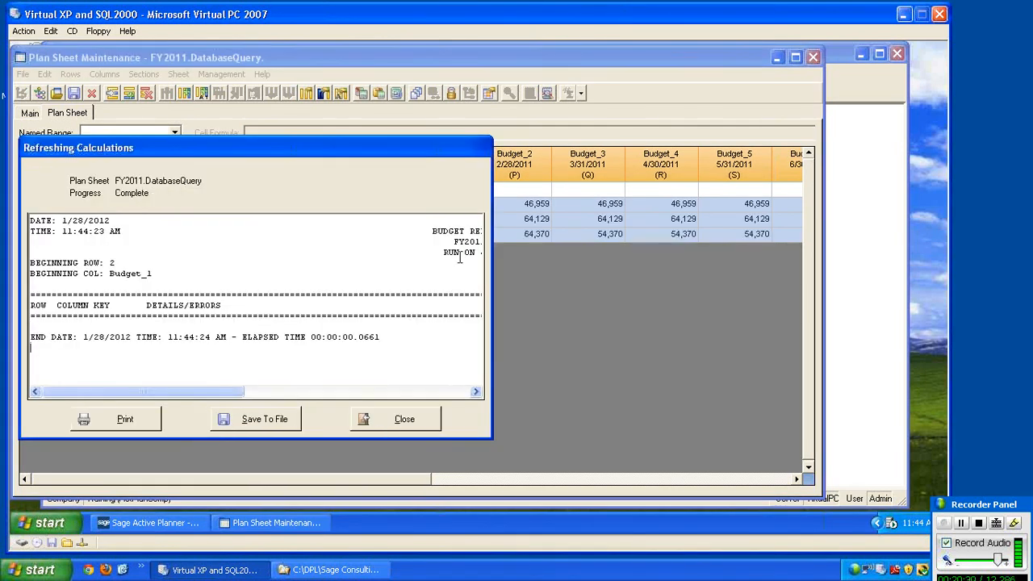
left_click(393, 428)
left_click(417, 203)
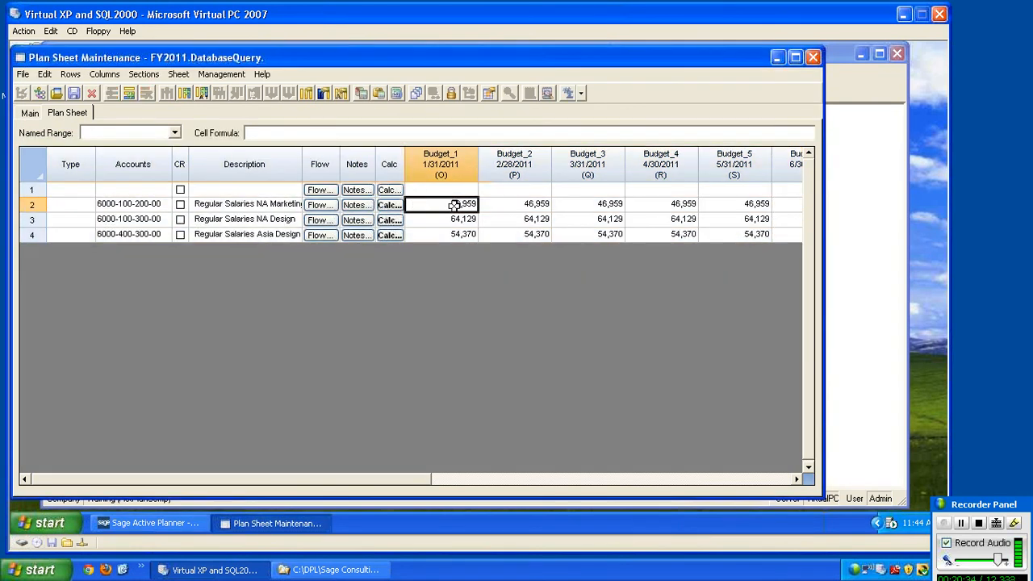